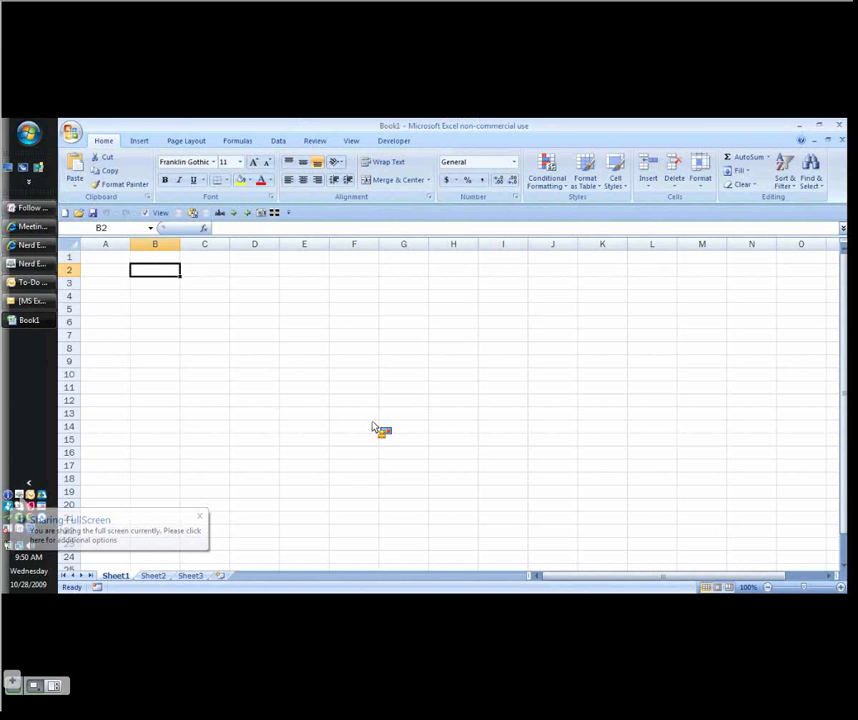
Select the column heading list in the Outlook comment email and drag it onto the Excel workbook
key(alt+Tab)
drag(315, 418, 654, 418)
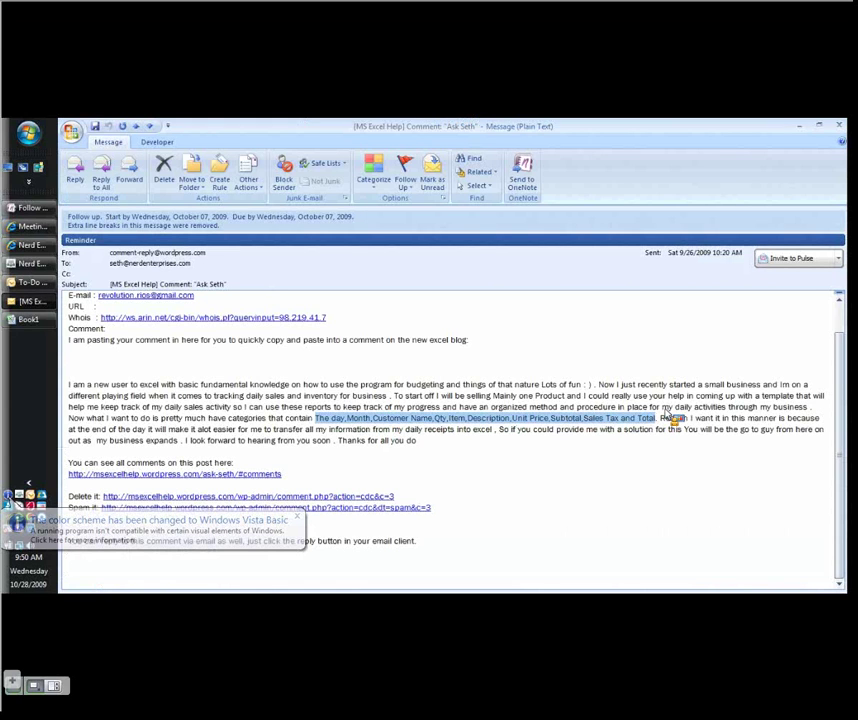
drag(665, 414, 565, 341)
key(alt+Tab)
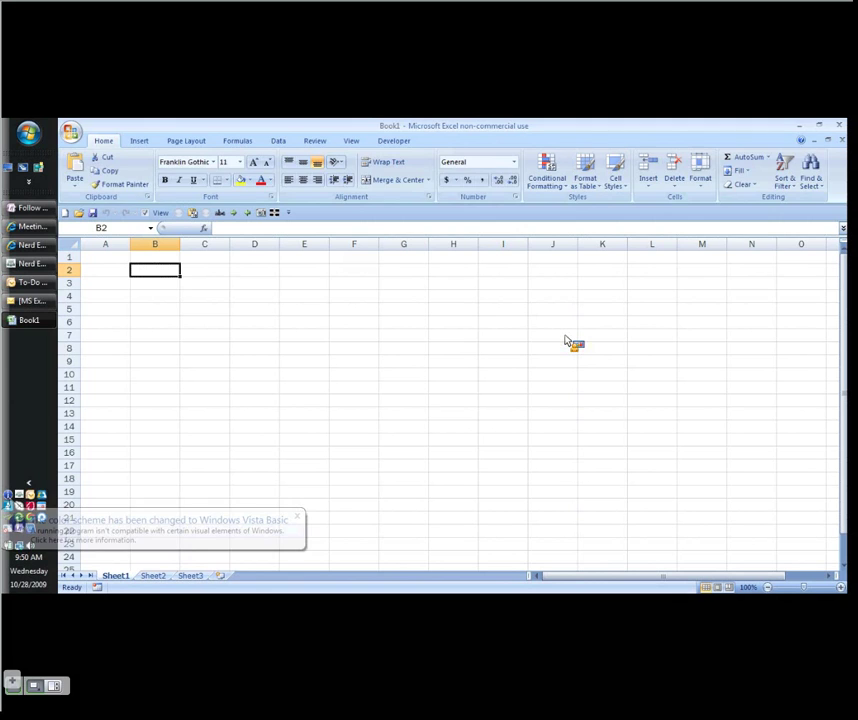
Drop the heading list into B2 and split it at the commas across columns B to J
drag(565, 341, 160, 271)
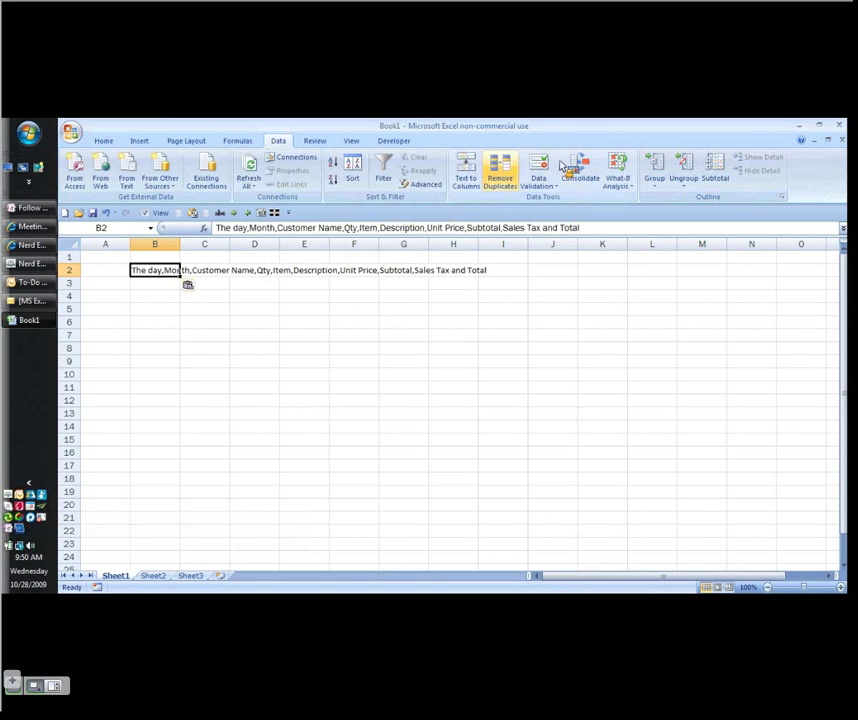
click(467, 170)
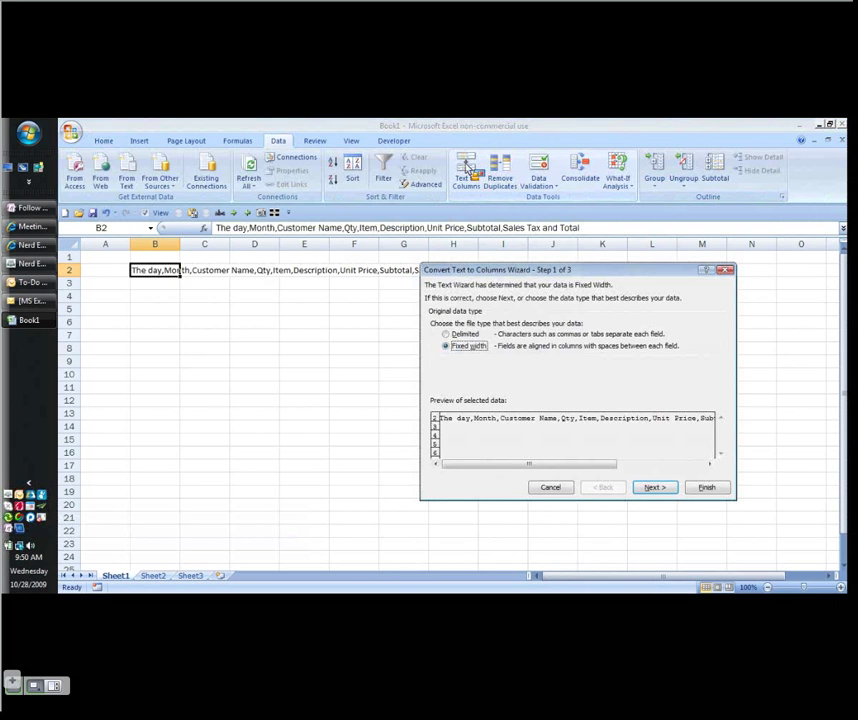
click(446, 334)
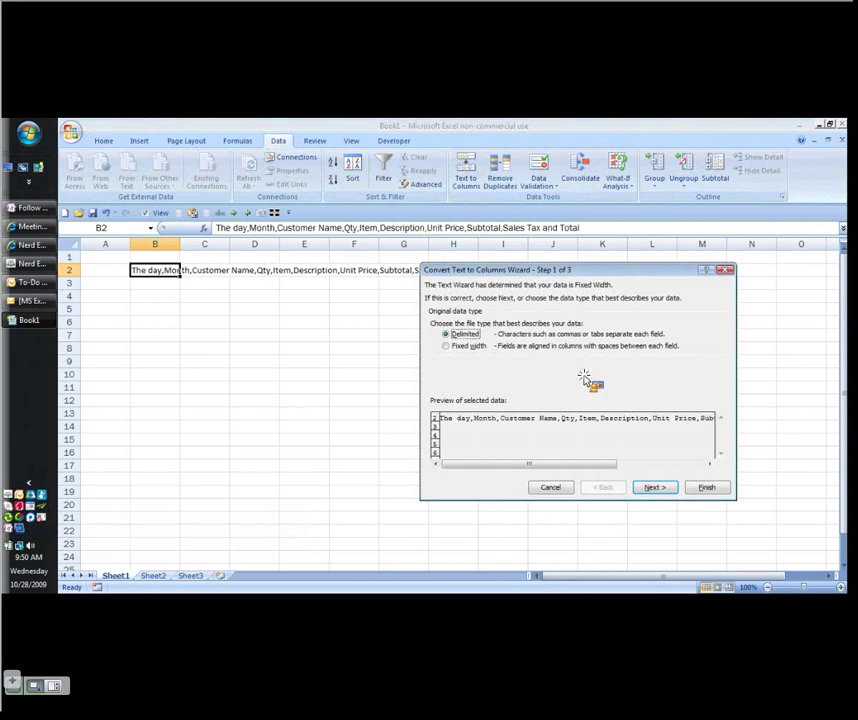
click(652, 489)
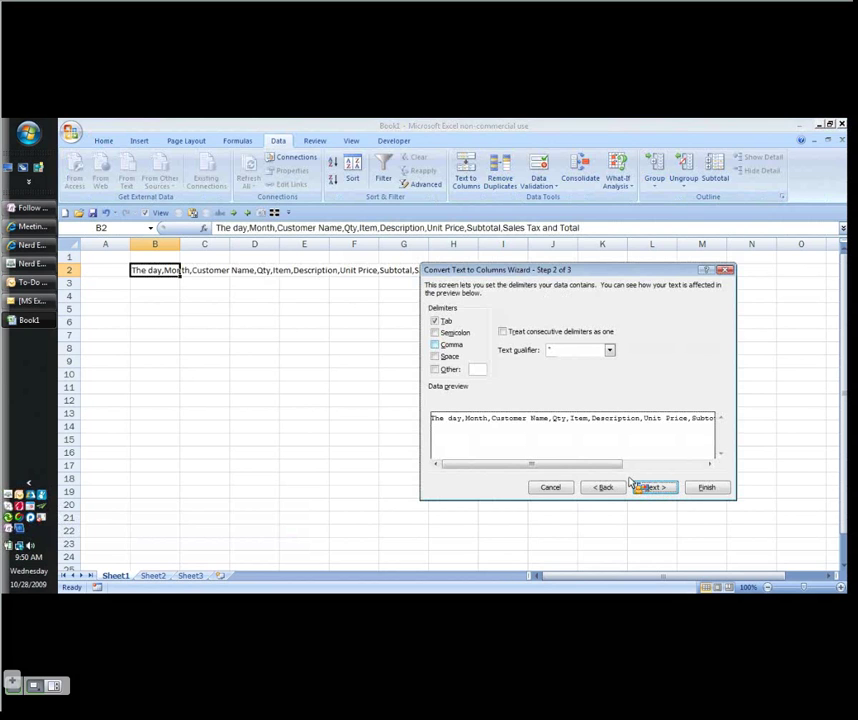
click(706, 487)
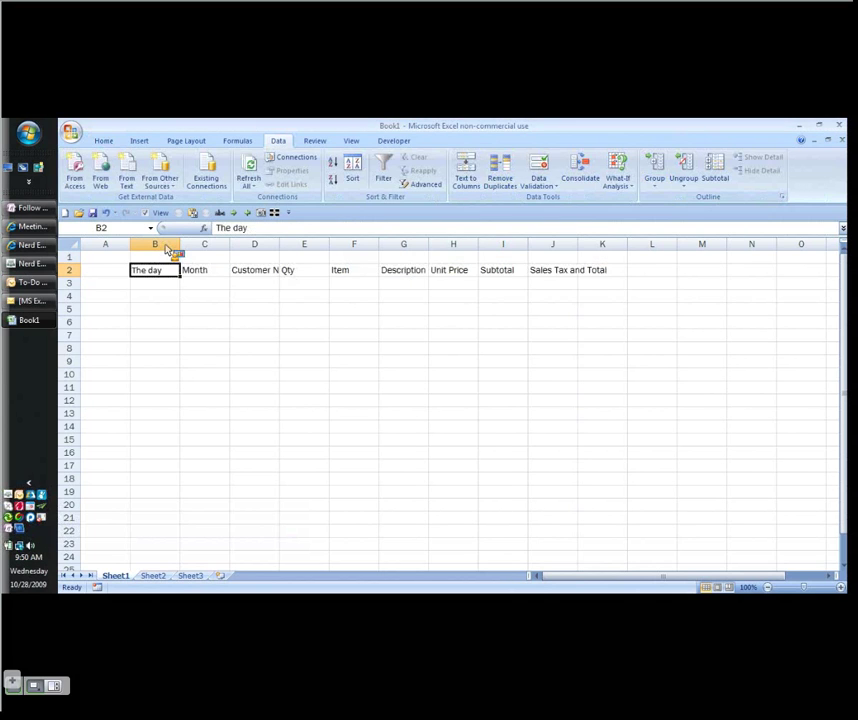
Autofit columns B through K to their headings and narrow column A
drag(167, 250, 602, 250)
double_click(429, 250)
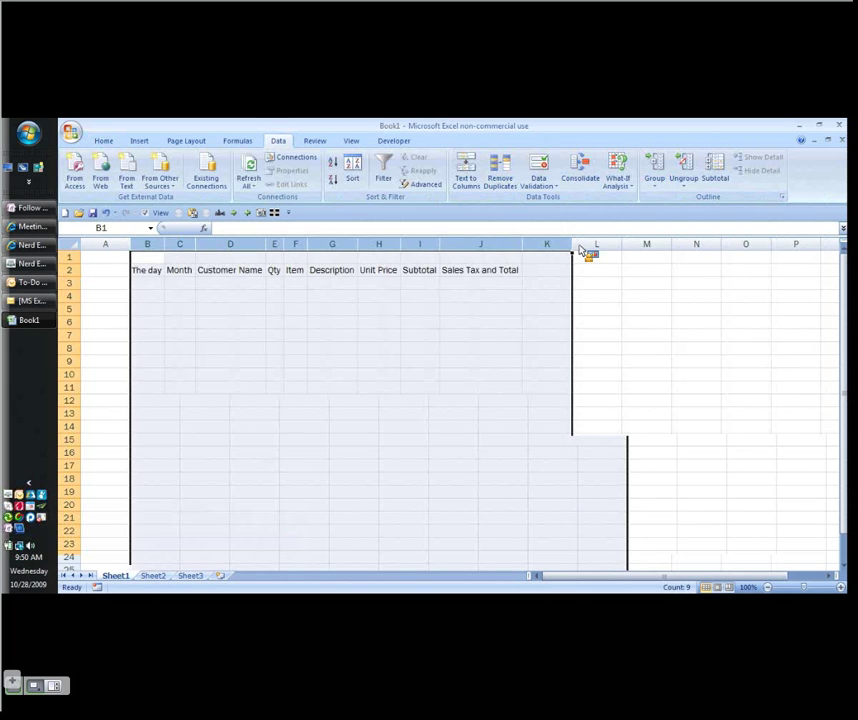
click(147, 283)
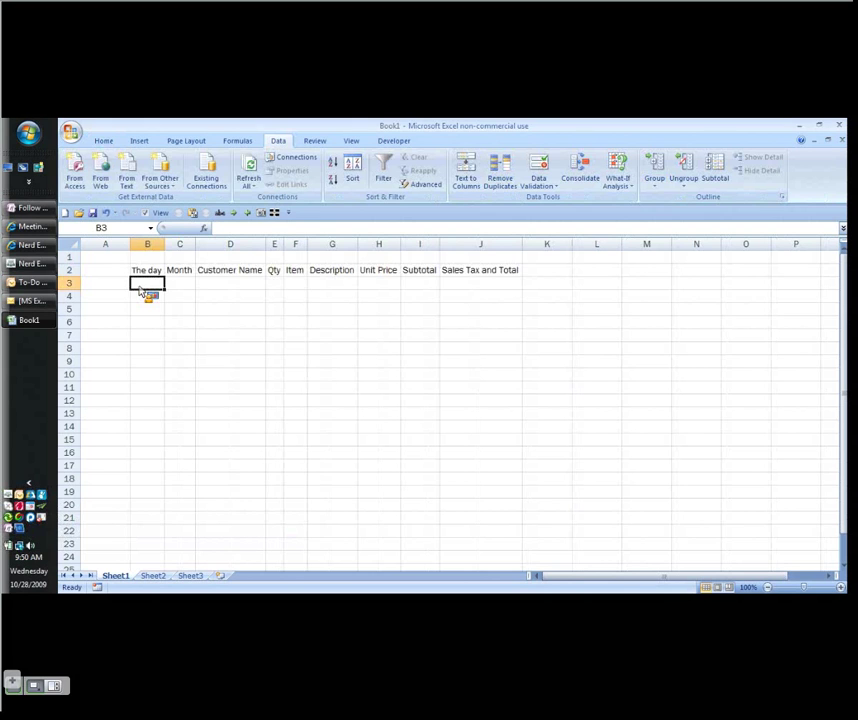
drag(130, 246, 110, 275)
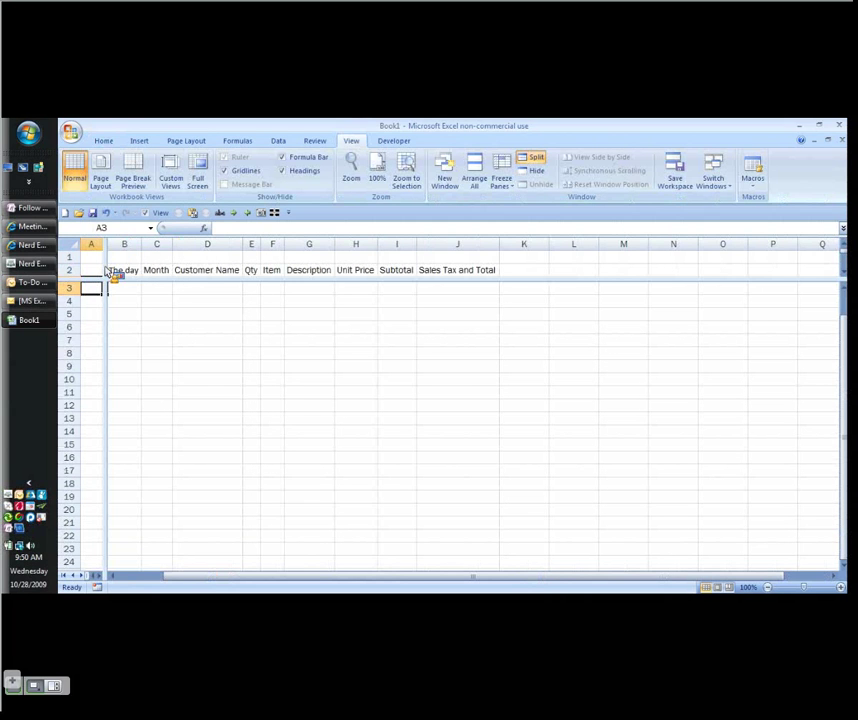
double_click(110, 275)
click(130, 288)
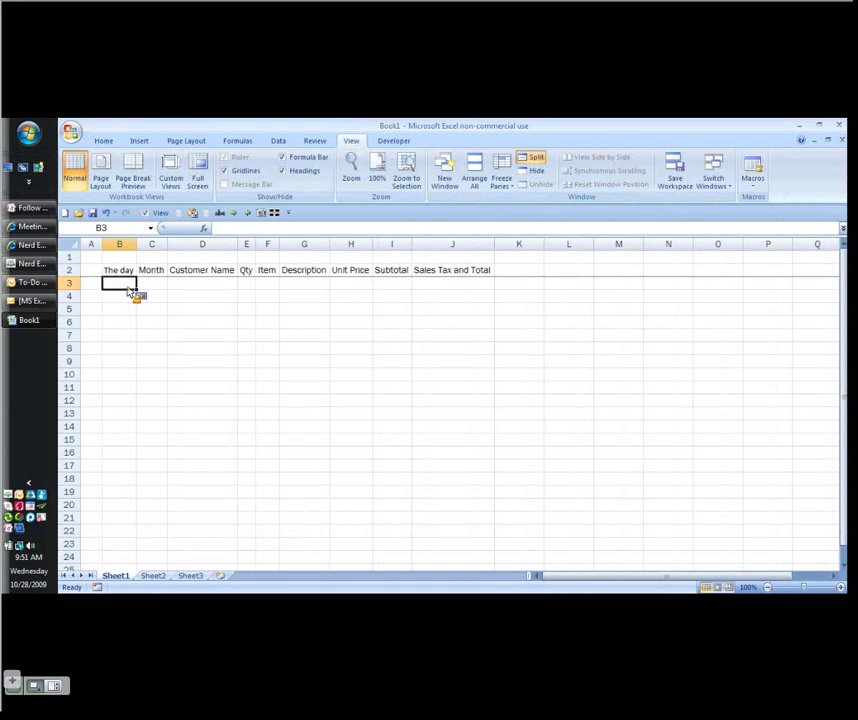
click(186, 287)
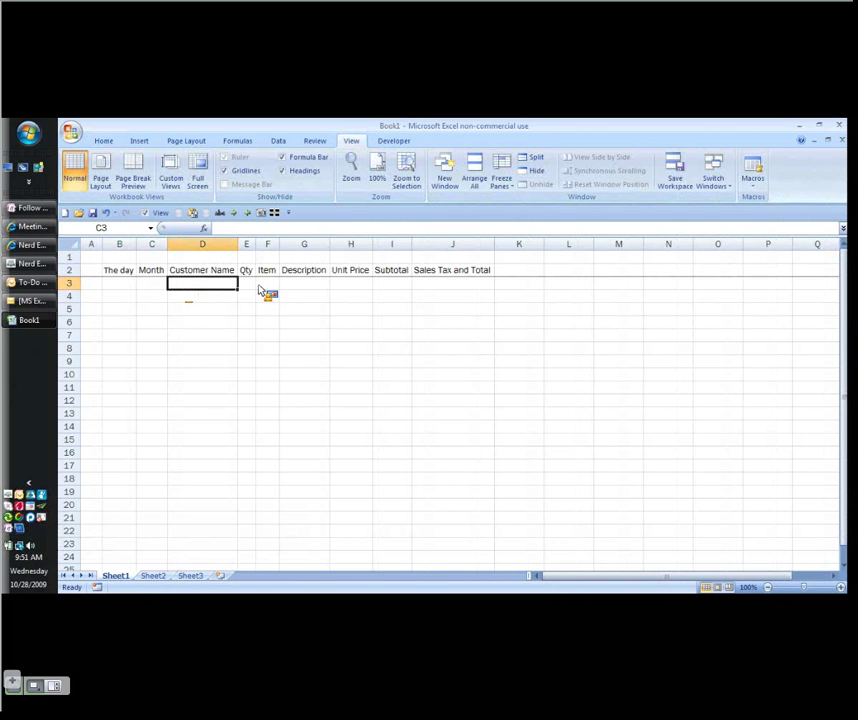
Shorten the J2 heading to 'Sales Tax' and add 'Total' in K2
double_click(490, 270)
key(BackSpace)
key(BackSpace)
key(BackSpace)
key(BackSpace)
key(BackSpace)
key(BackSpace)
key(BackSpace)
key(BackSpace)
key(BackSpace)
key(BackSpace)
key(Tab)
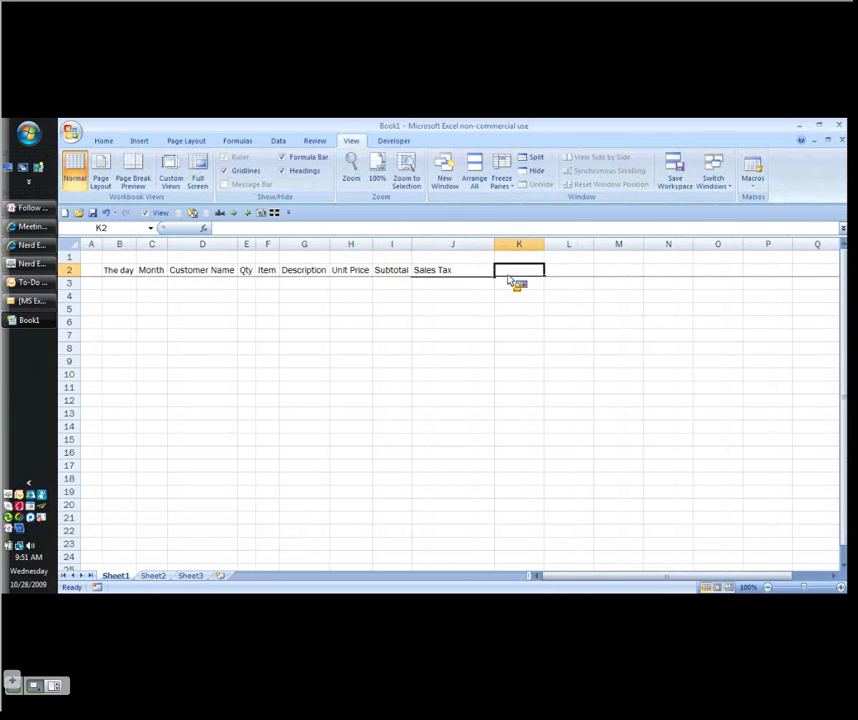
text(Total)
key(Return)
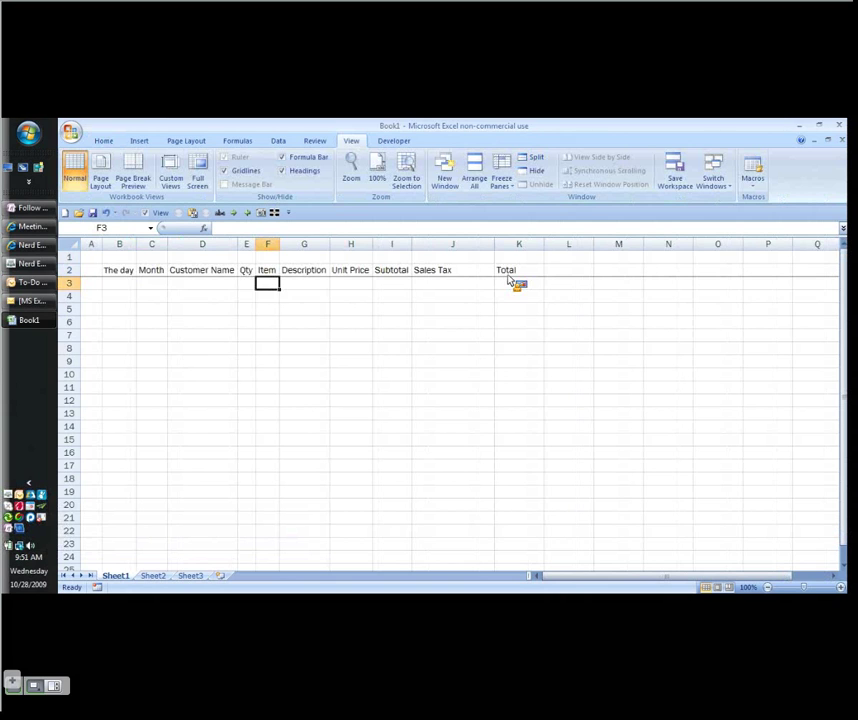
Enter the Subtotal formula =E3*H3 in I3
key(Right)
key(Right)
key(Right)
text(=E3*)
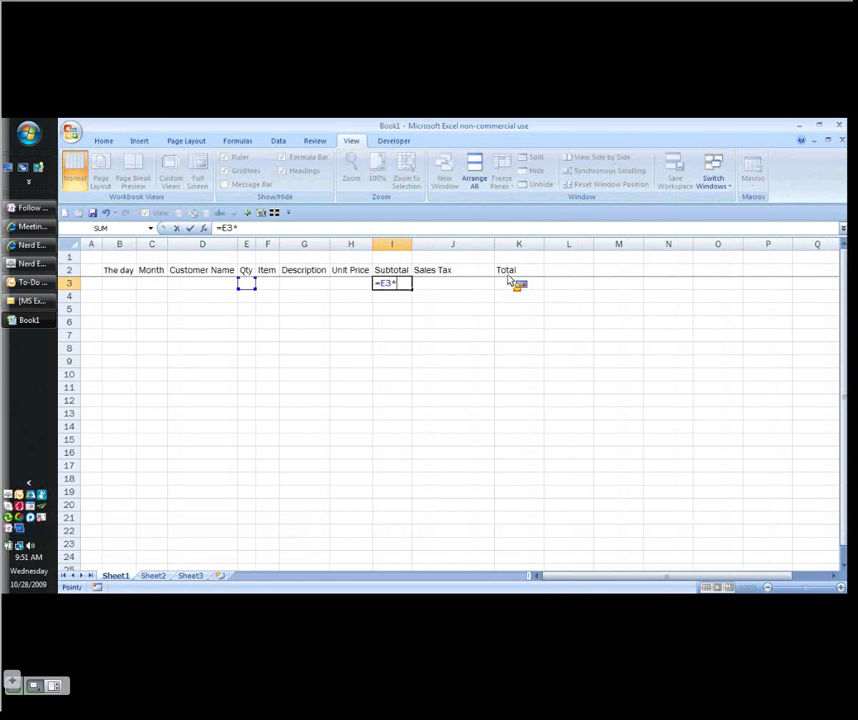
key(Left)
key(Tab)
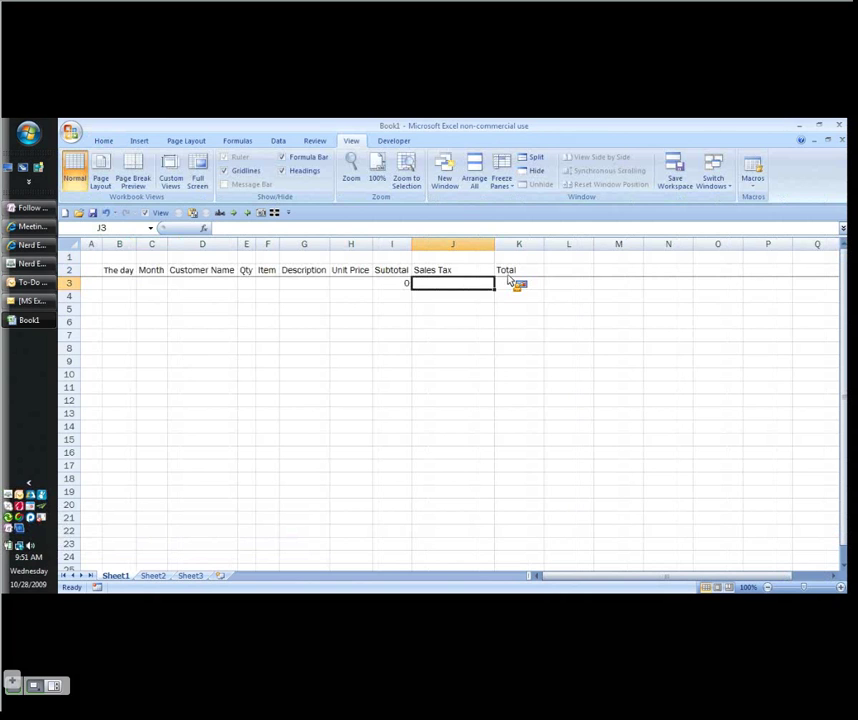
key(Left)
Insert a new 'Sales tax Rate' column before Sales Tax
right_click(454, 245)
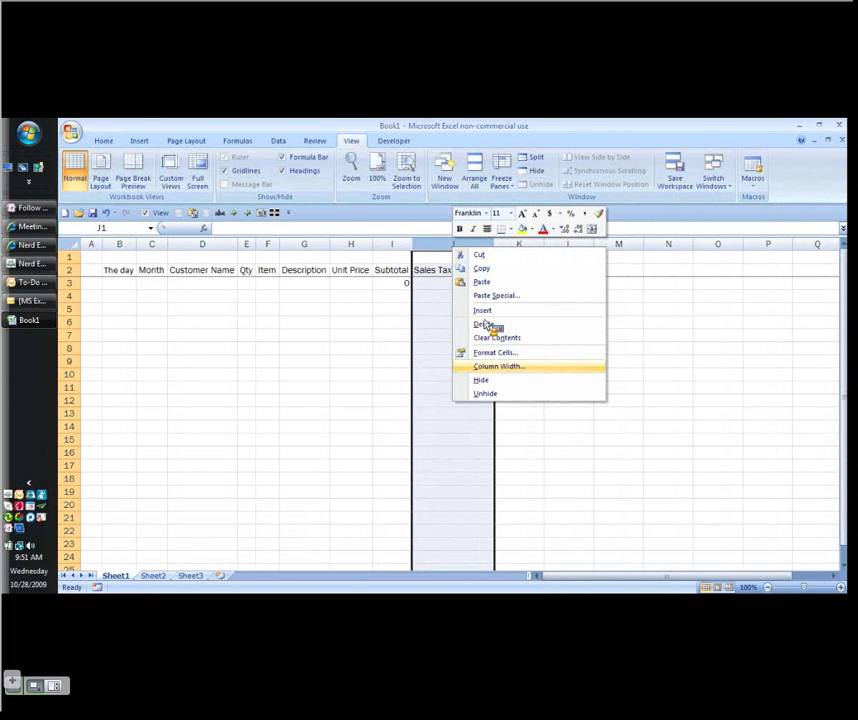
click(482, 310)
click(431, 270)
text(Sales tax Rate)
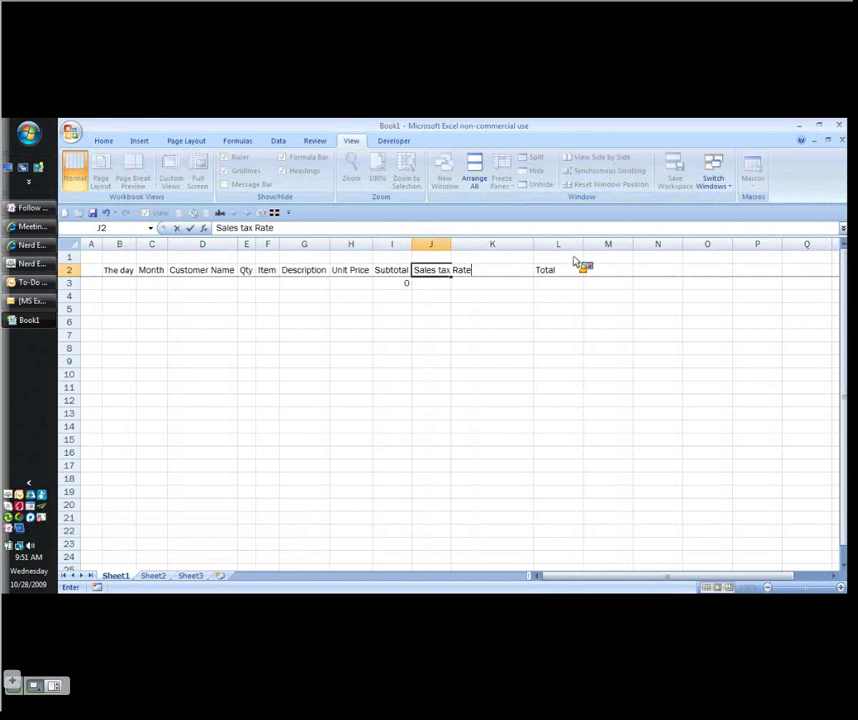
key(Return)
Move the Item and Description columns in front of Qty
right_click(267, 244)
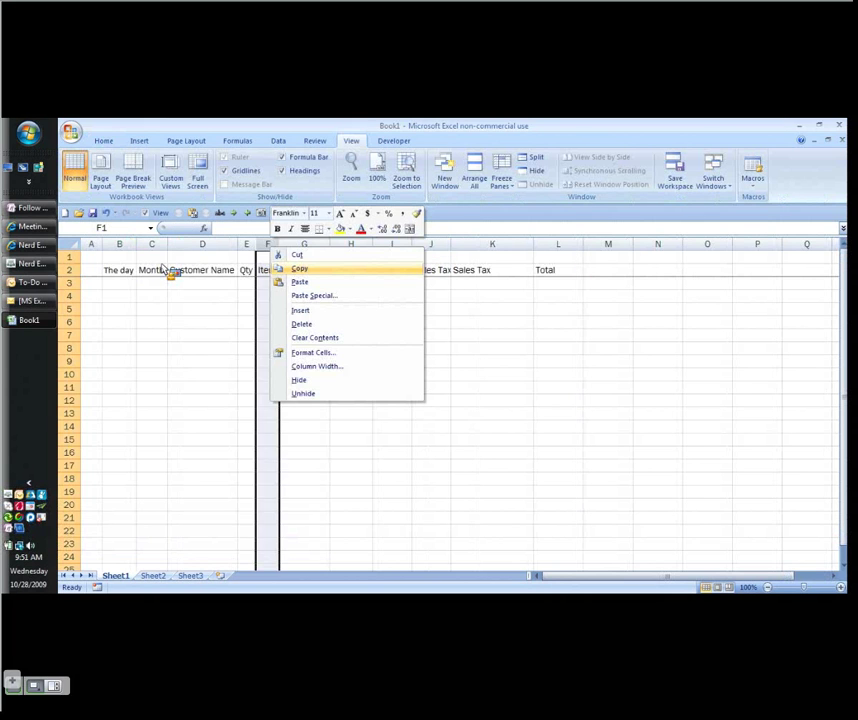
key(Return)
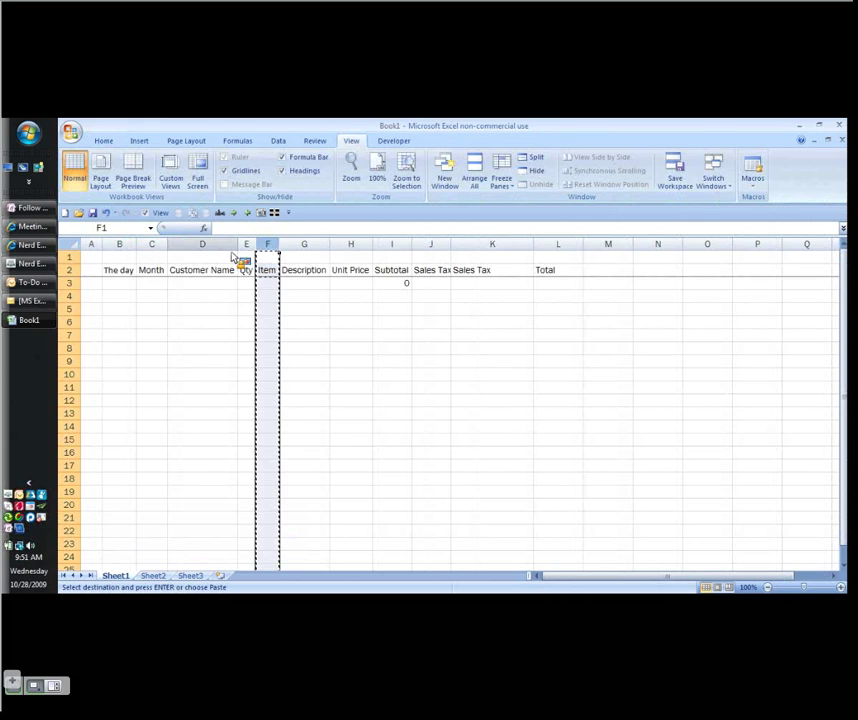
right_click(247, 245)
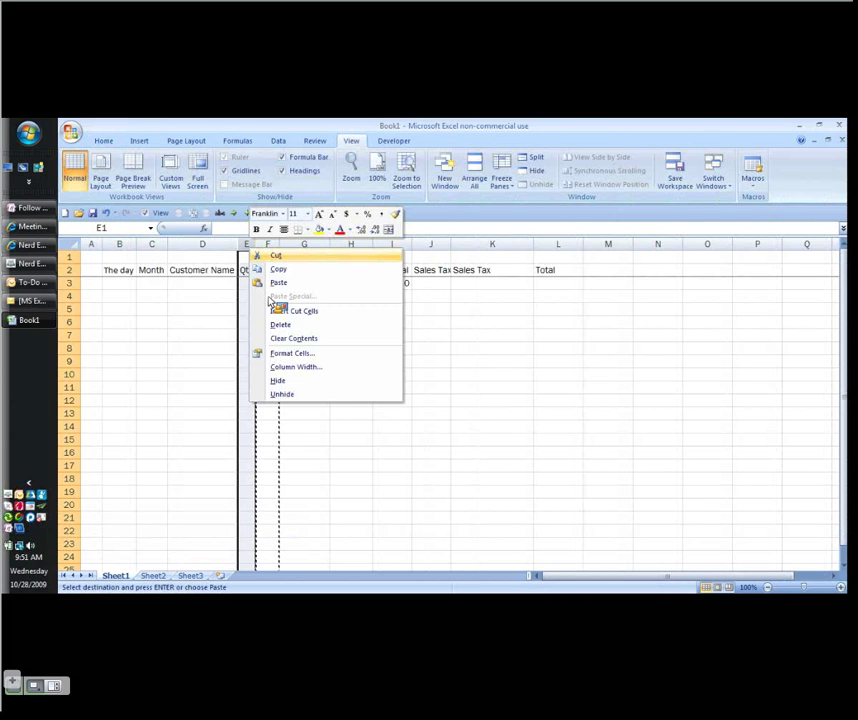
click(285, 310)
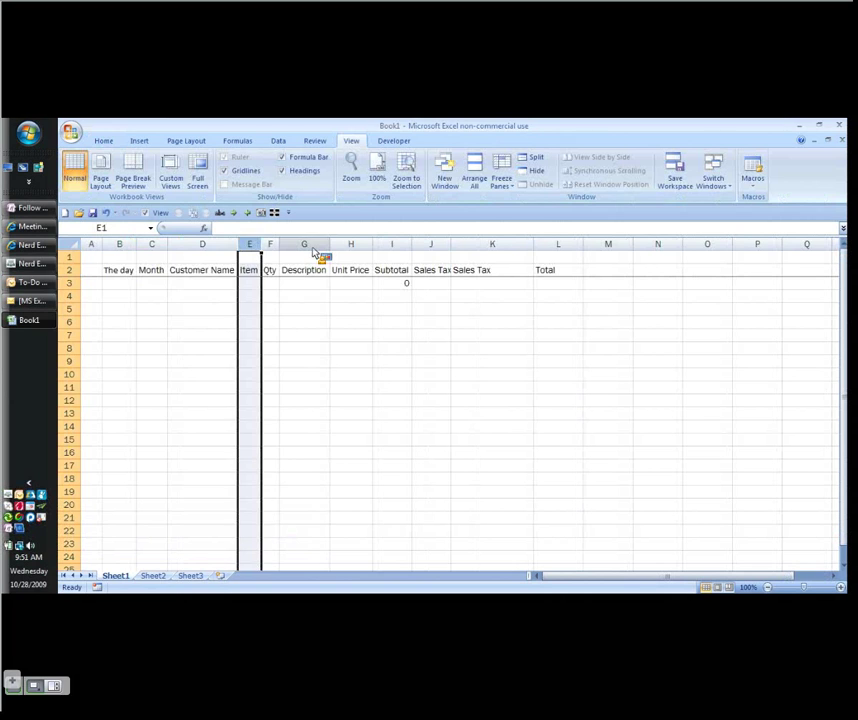
click(308, 246)
key(ctrl+x)
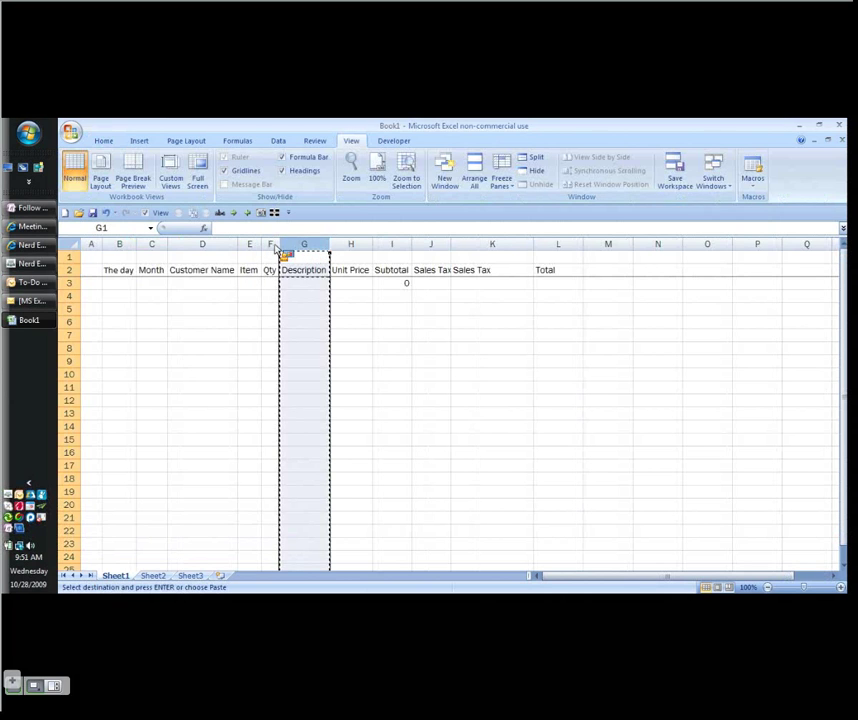
right_click(276, 248)
click(306, 287)
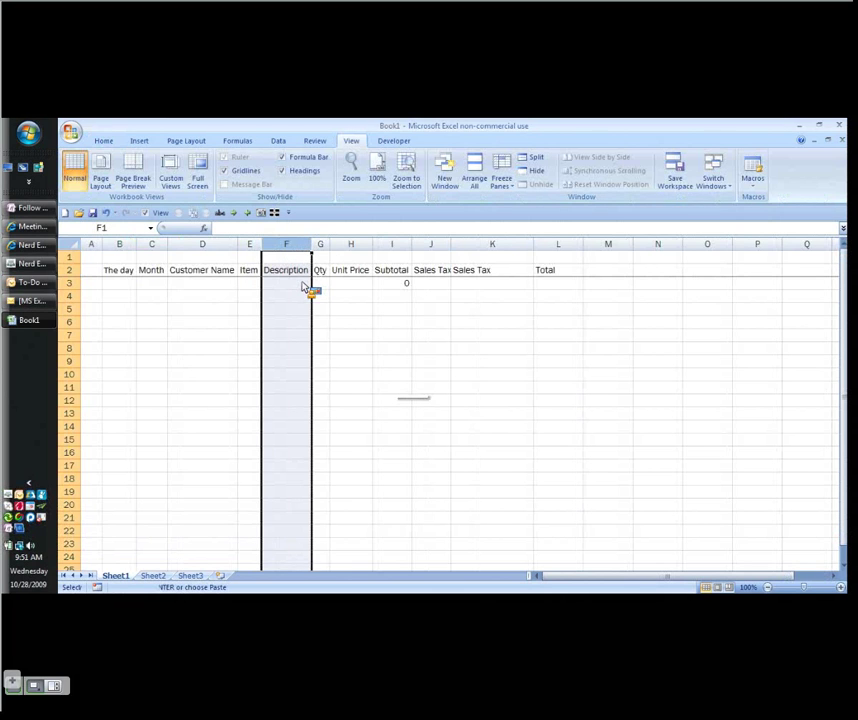
click(392, 285)
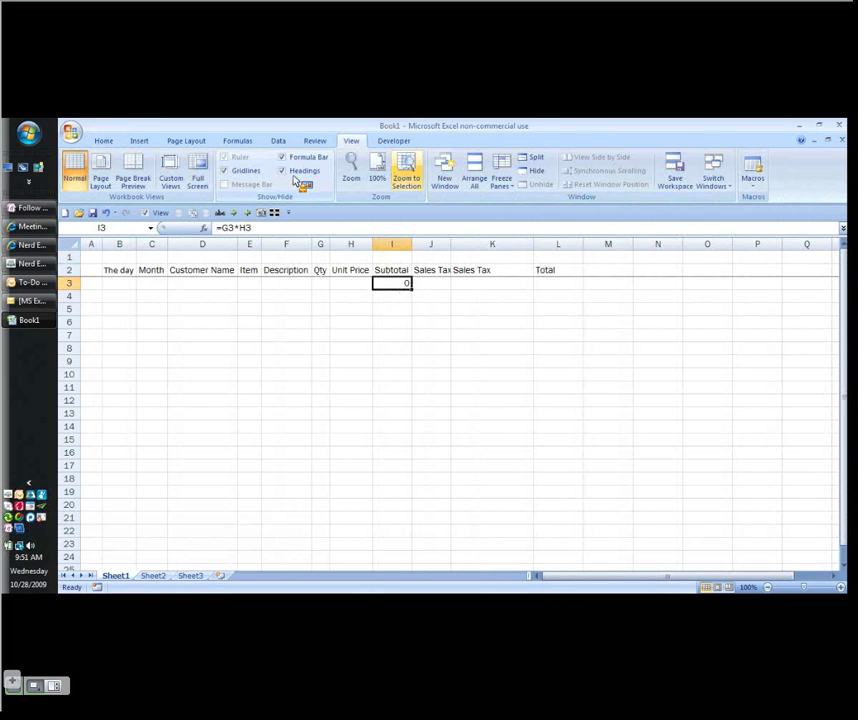
Widen the Sales Tax Rate column and apply Accounting format to G3:L21
drag(451, 244, 467, 244)
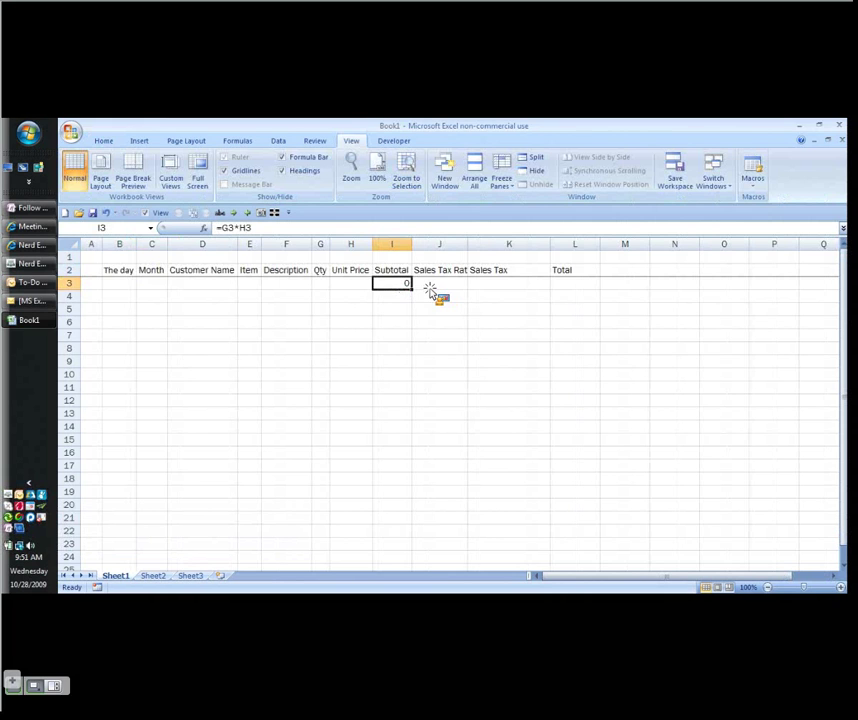
drag(430, 290, 475, 240)
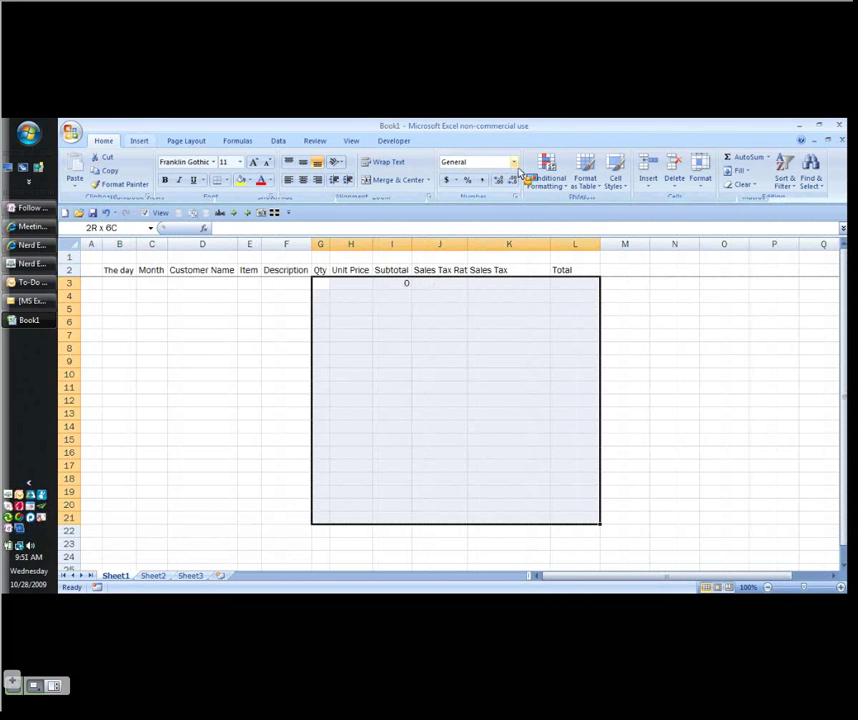
click(481, 180)
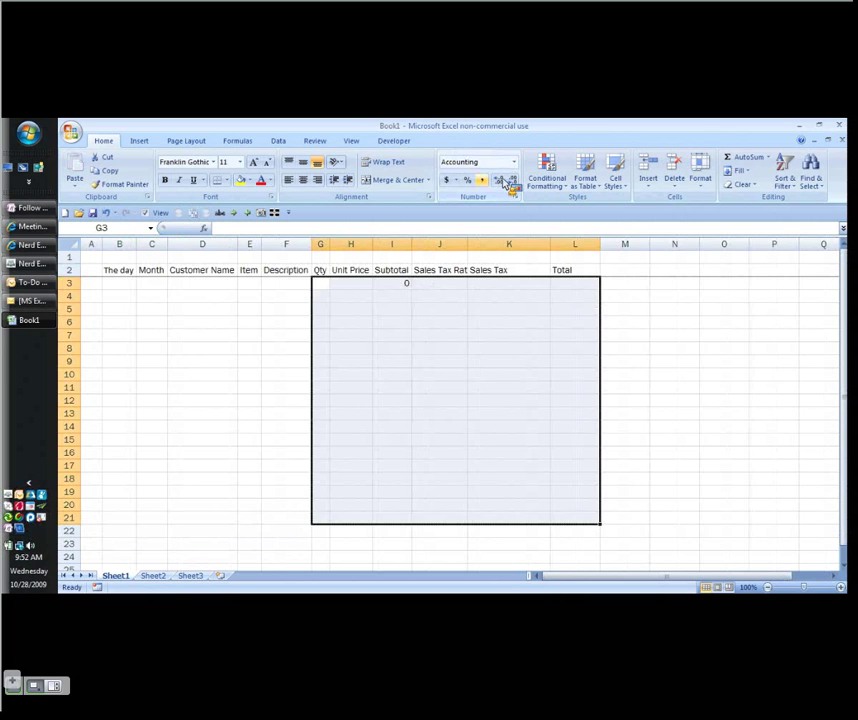
Copy the I3 Subtotal formula down column I to row 30, then select row 31
click(391, 283)
key(ctrl+c)
drag(391, 283, 391, 530)
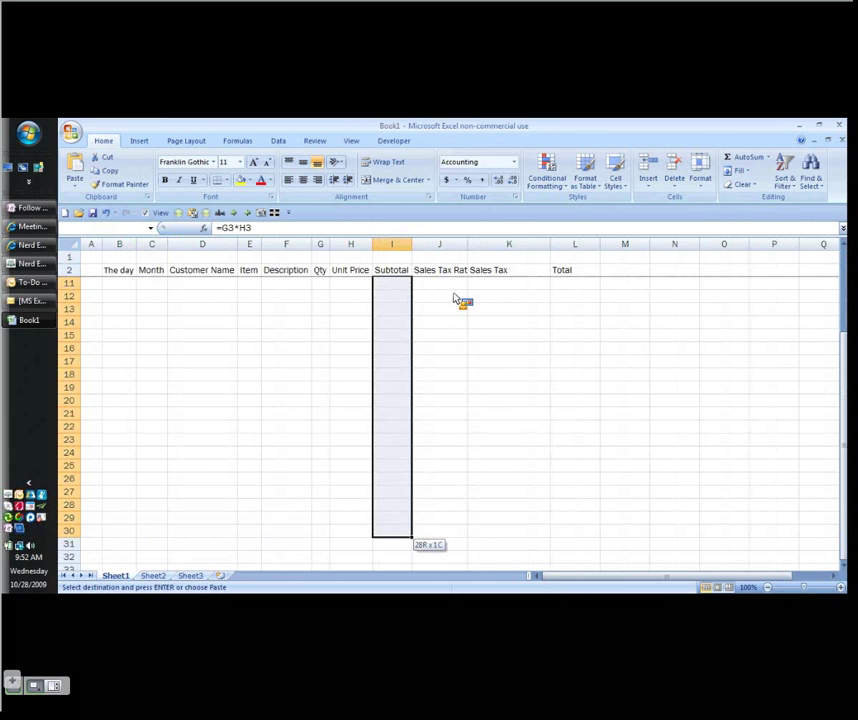
key(Return)
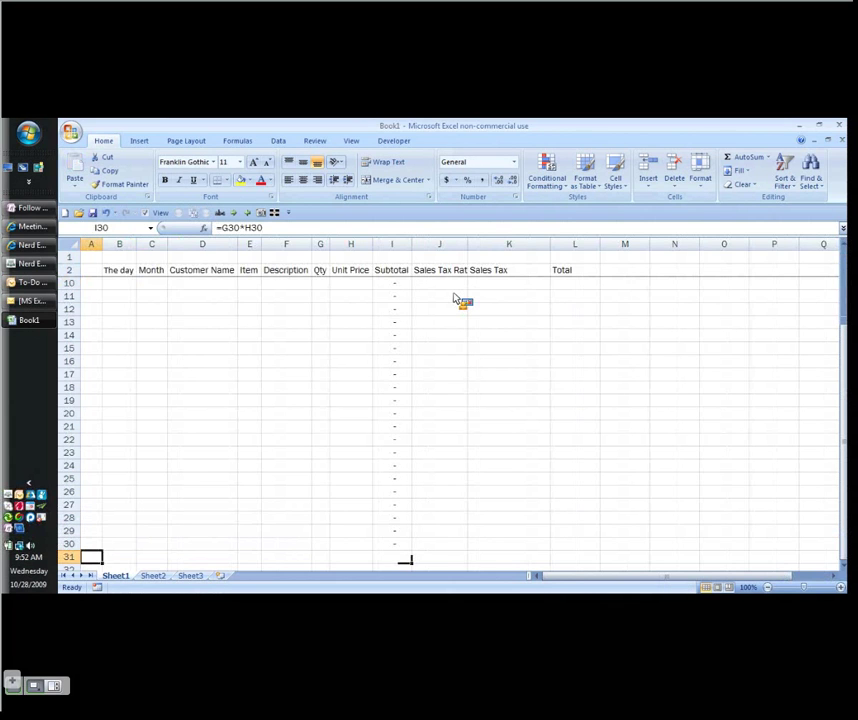
drag(90, 557, 600, 558)
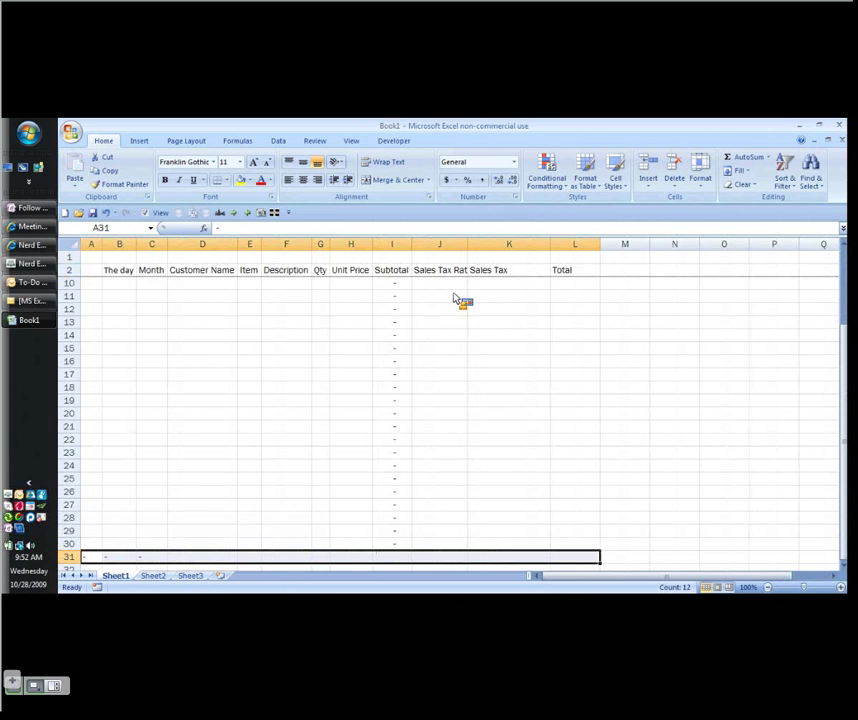
Shade row 31 (A31:L31) with a fill colour
key(ctrl+1)
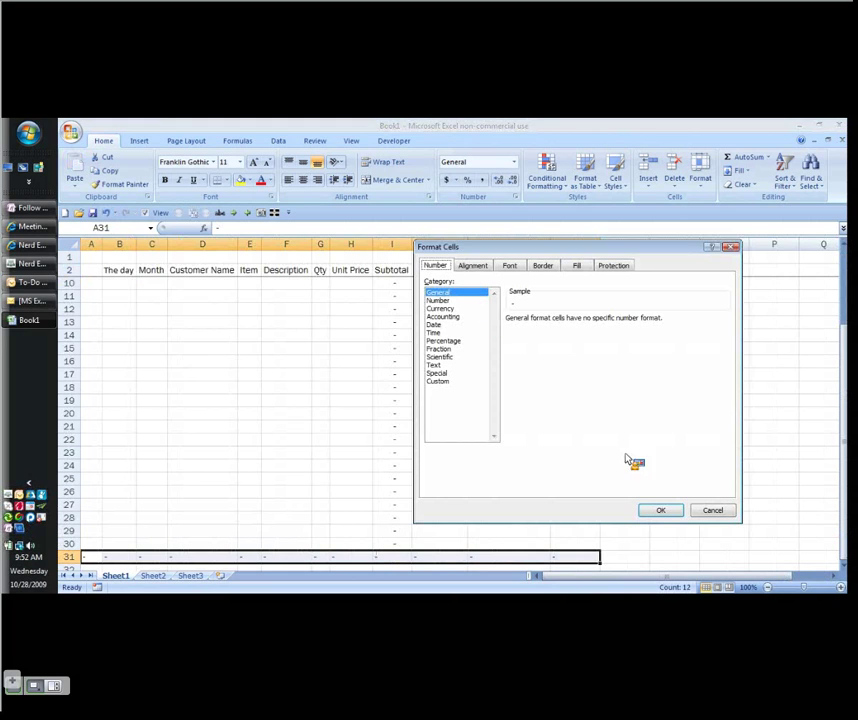
click(660, 510)
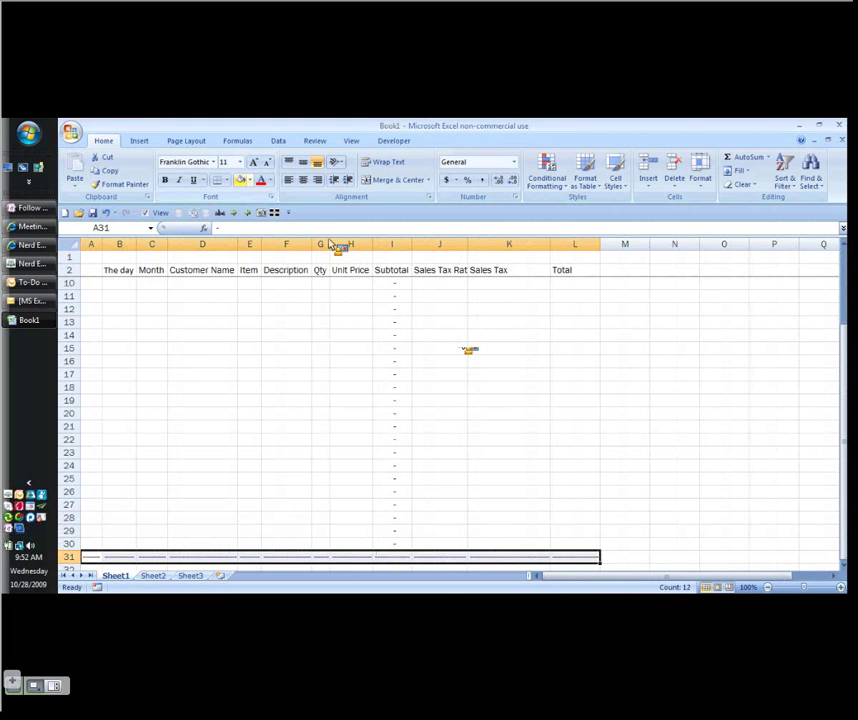
click(251, 181)
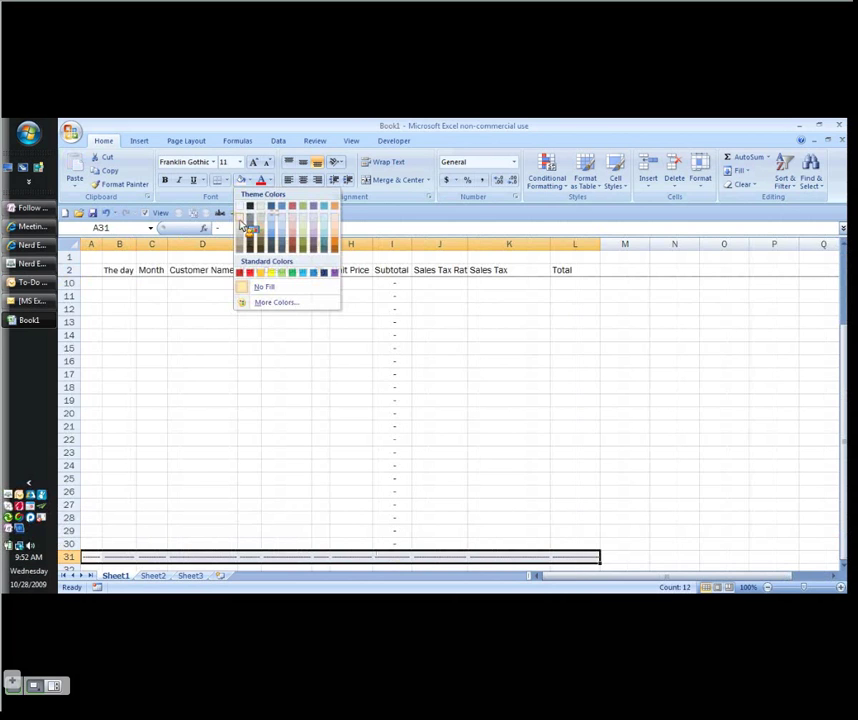
click(240, 222)
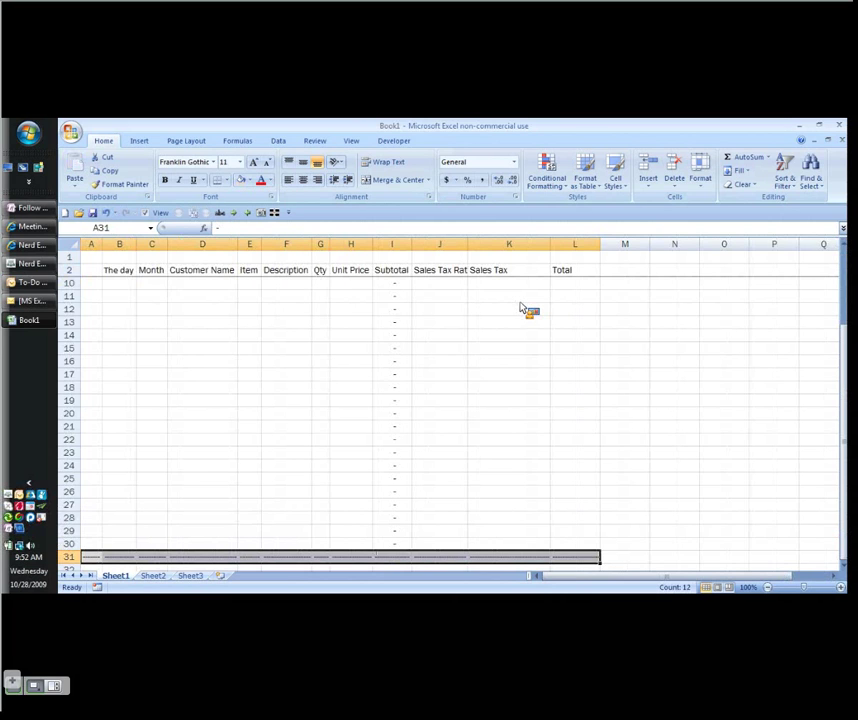
Paint copied formatting onto headers B2:L2, undo it, and give H3 Accounting format
scroll(550, 290, up, 3)
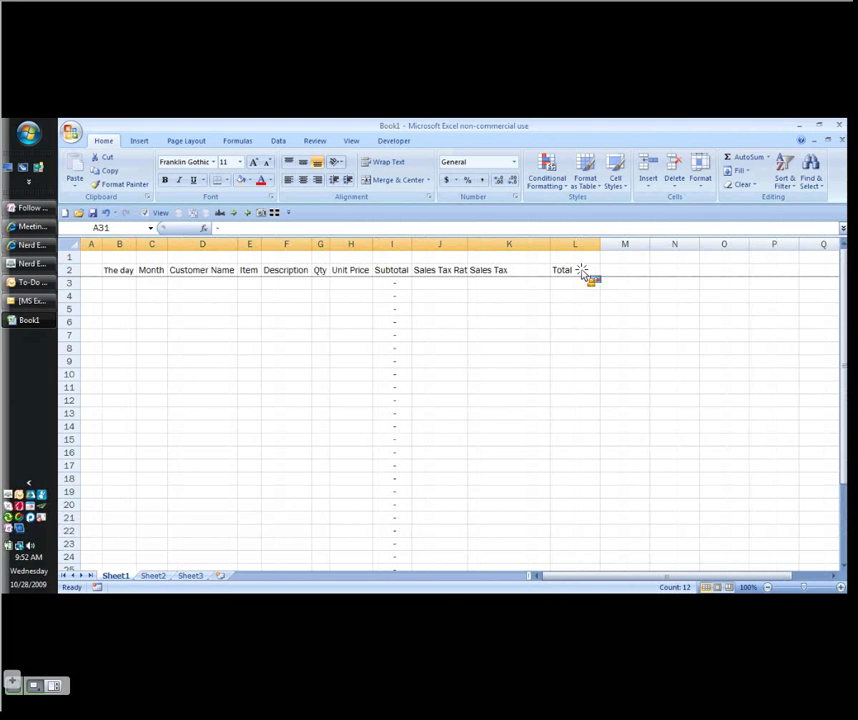
drag(581, 271, 110, 270)
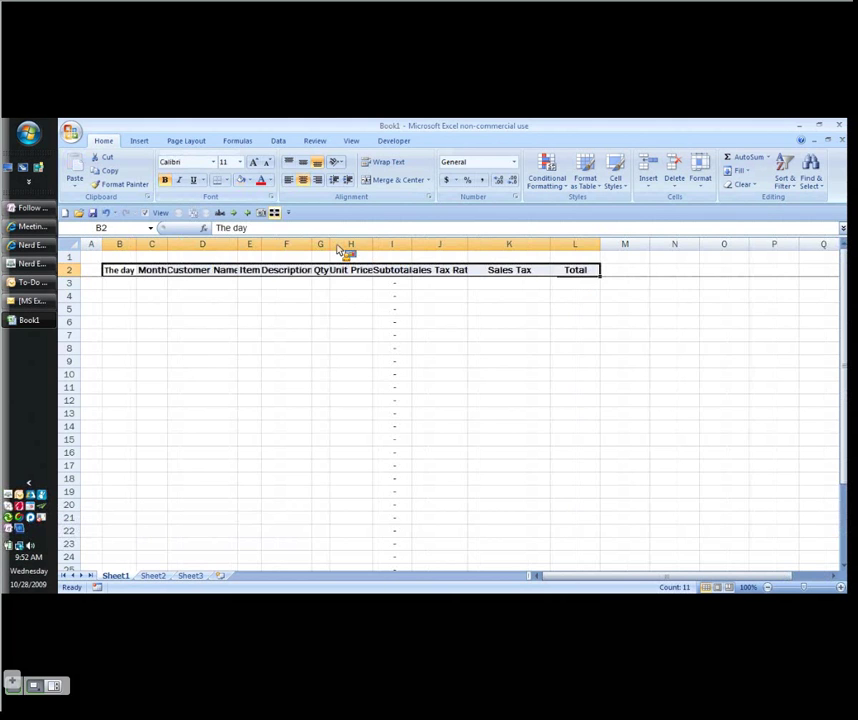
key(ctrl+z)
click(365, 285)
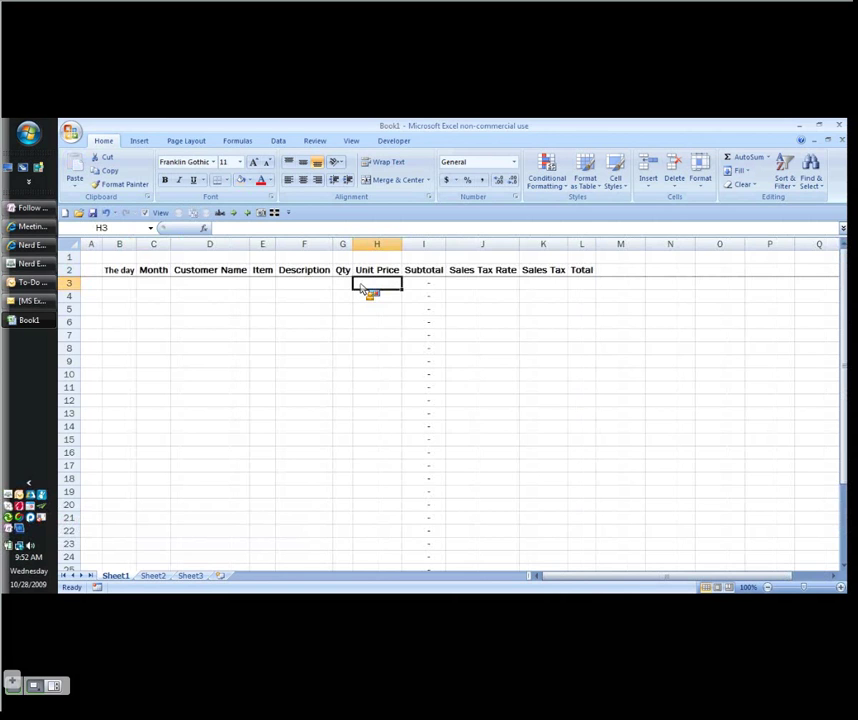
click(365, 287)
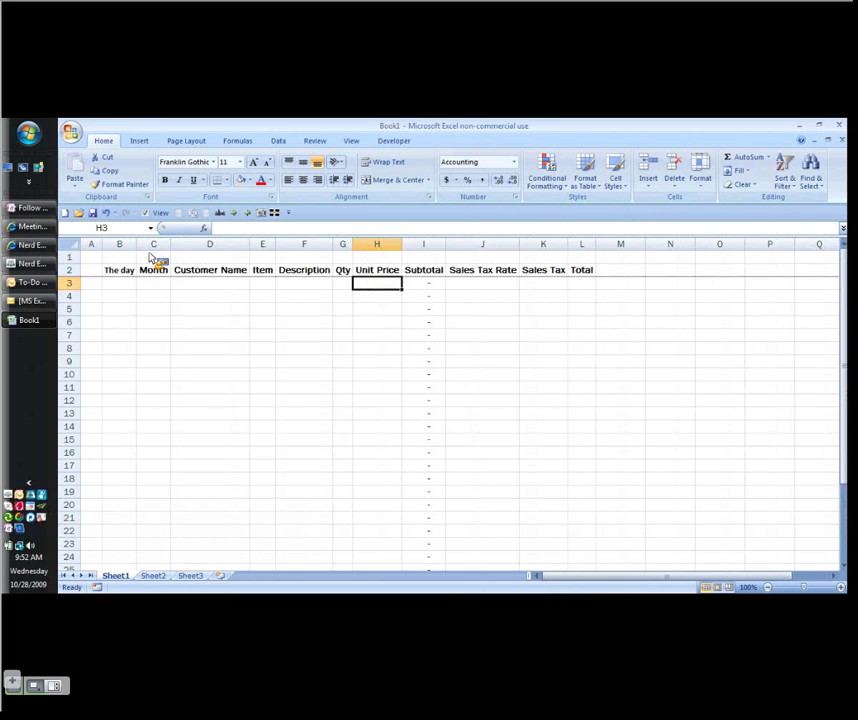
Rename the first heading to Date and enter =TODAY() in B3
key(ctrl+z)
key(ctrl+z)
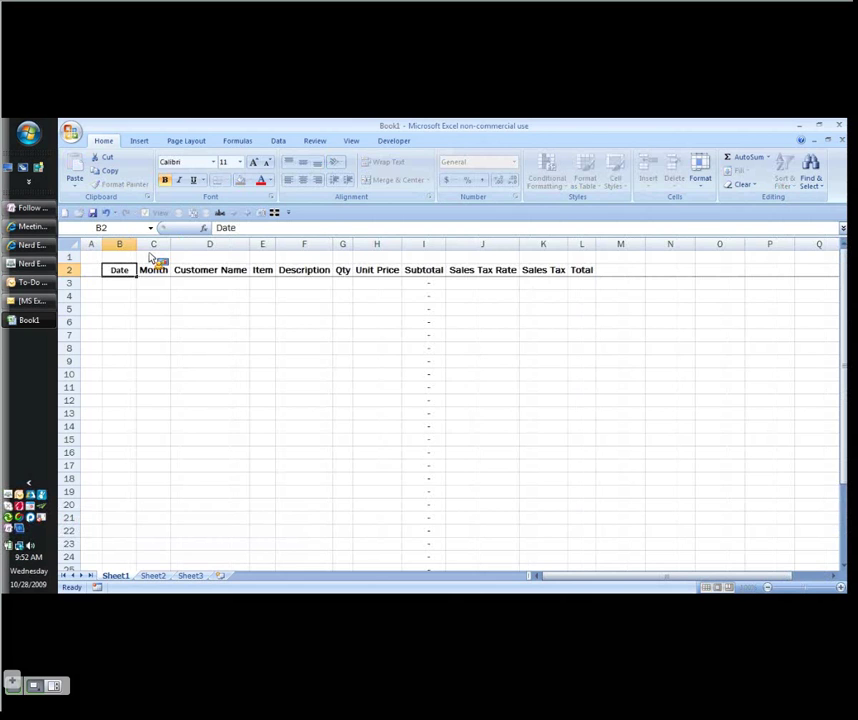
key(Down)
text(=tod)
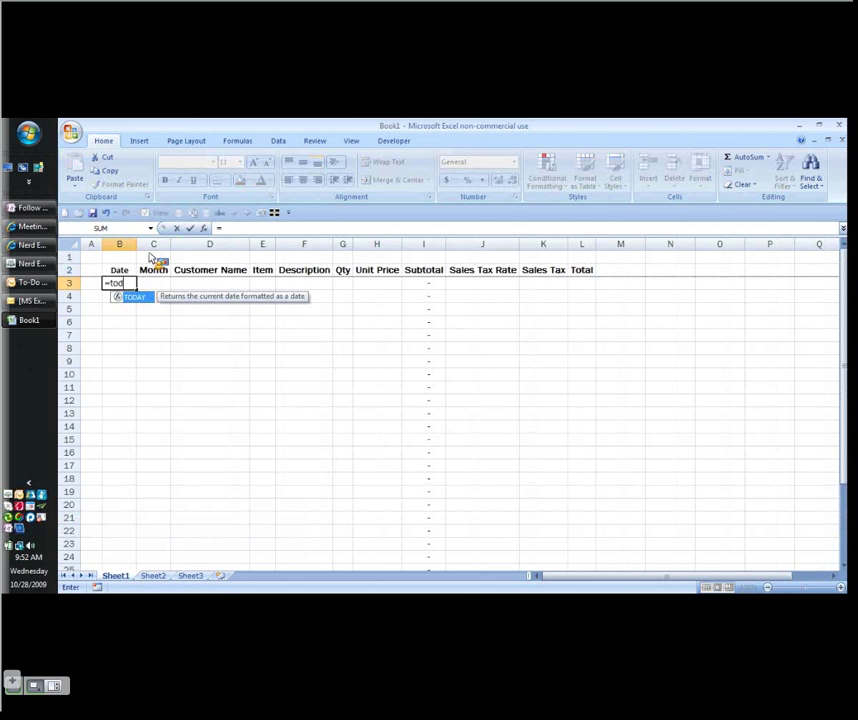
key(Tab)
Copy =TODAY() down the Date column to the last row, then start =MONTH(B3) in C3
key(ctrl+Return)
key(shift+Down)
key(ctrl+c)
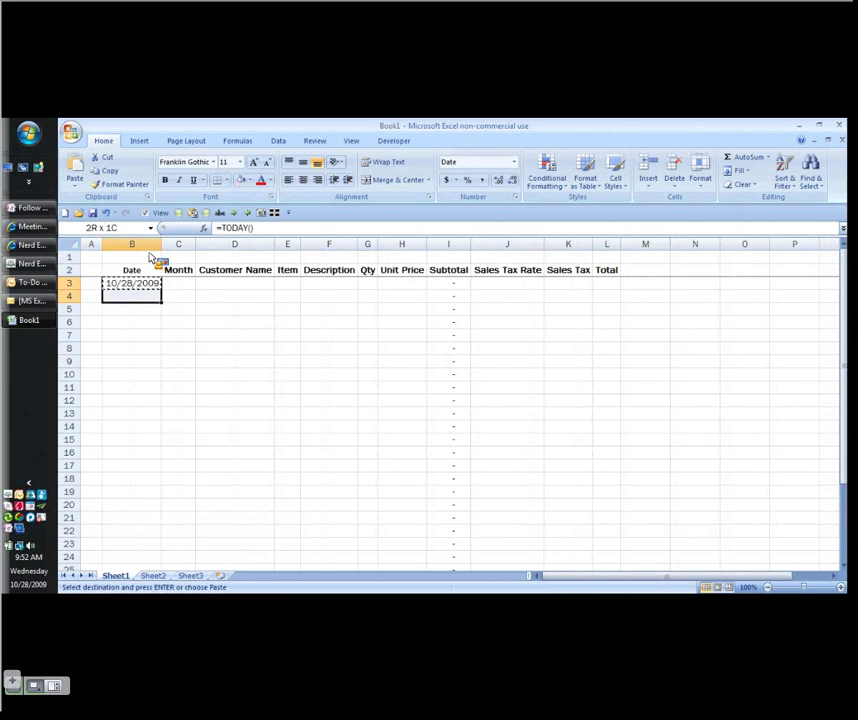
key(shift+Down)
key(shift+Down)
key(shift+ctrl+Down)
key(Return)
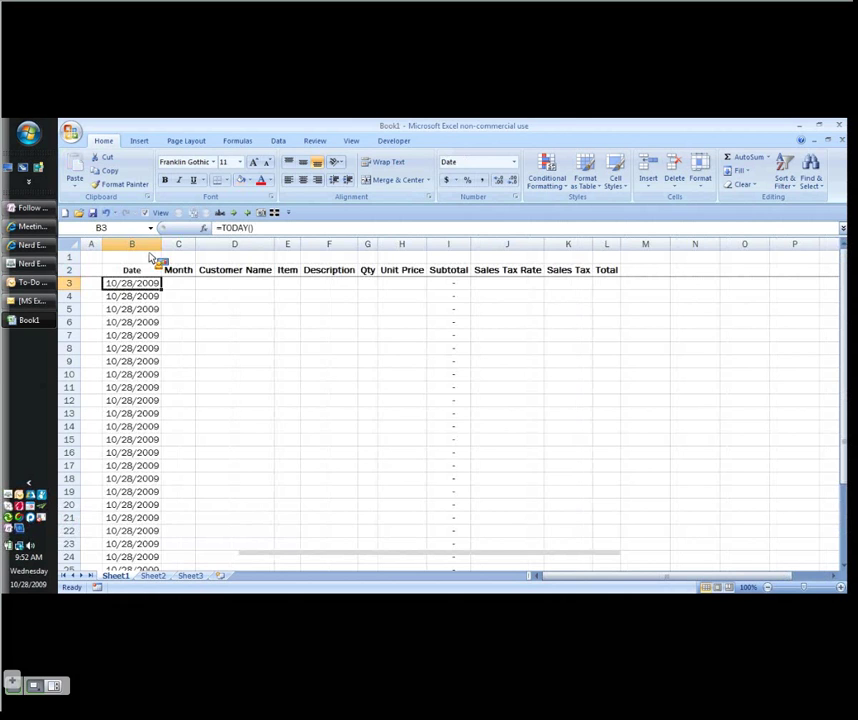
key(Right)
text(=month)
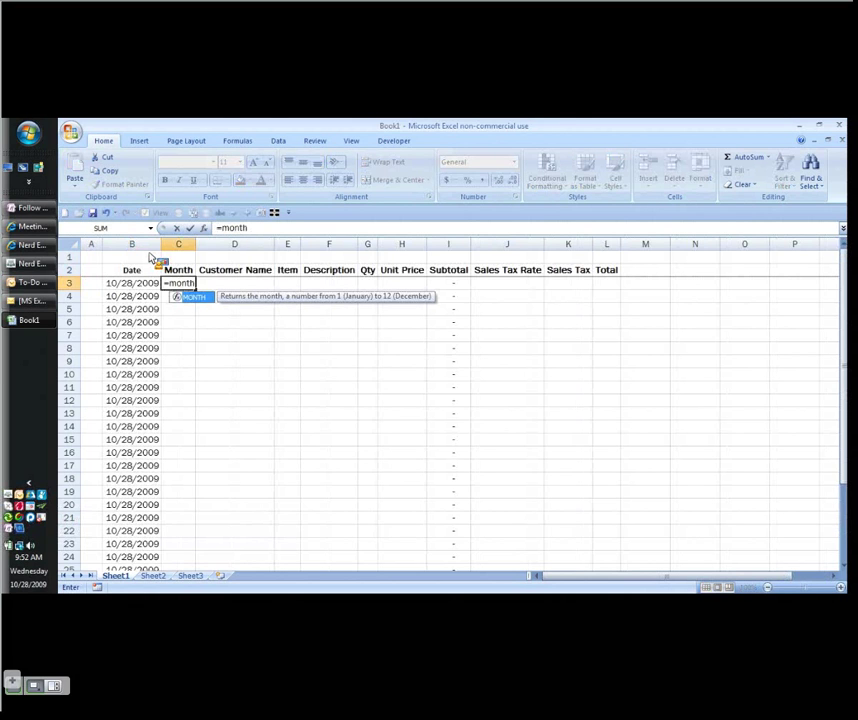
text((b3)
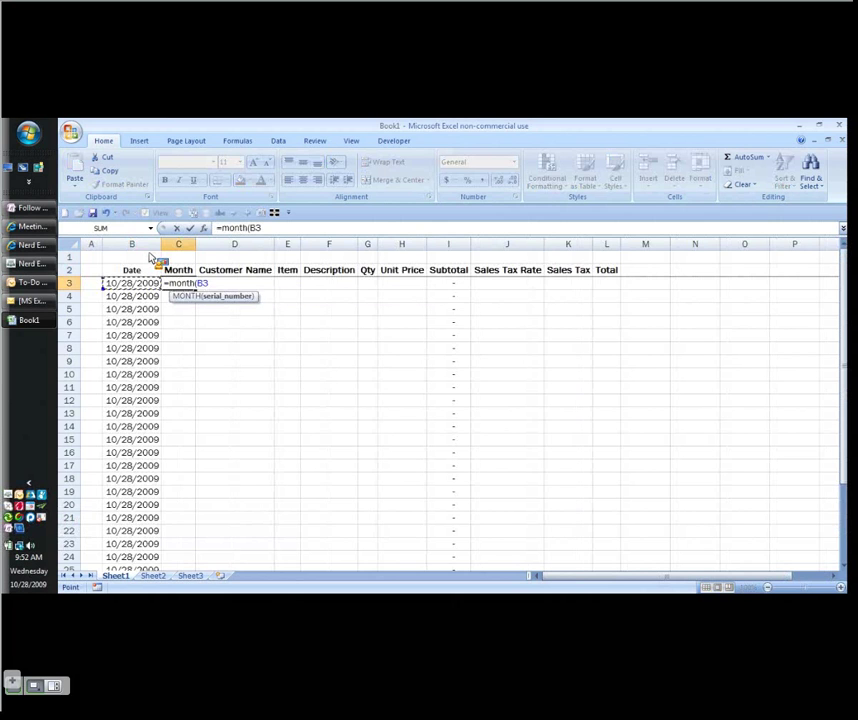
Fill =MONTH(B3) down the Month column, then type 'Jan' in B3 on Sheet2
key(ctrl+Return)
key(ctrl+c)
key(shift+Down)
key(shift+Down)
key(shift+Down)
key(shift+Down)
key(shift+Down)
key(shift+Down)
key(shift+Down)
key(shift+Down)
key(shift+Down)
key(shift+Down)
key(shift+Down)
key(shift+Down)
key(shift+Down)
key(shift+Down)
key(shift+Down)
key(shift+Down)
key(shift+Down)
key(shift+Down)
key(shift+Down)
key(shift+Down)
key(Return)
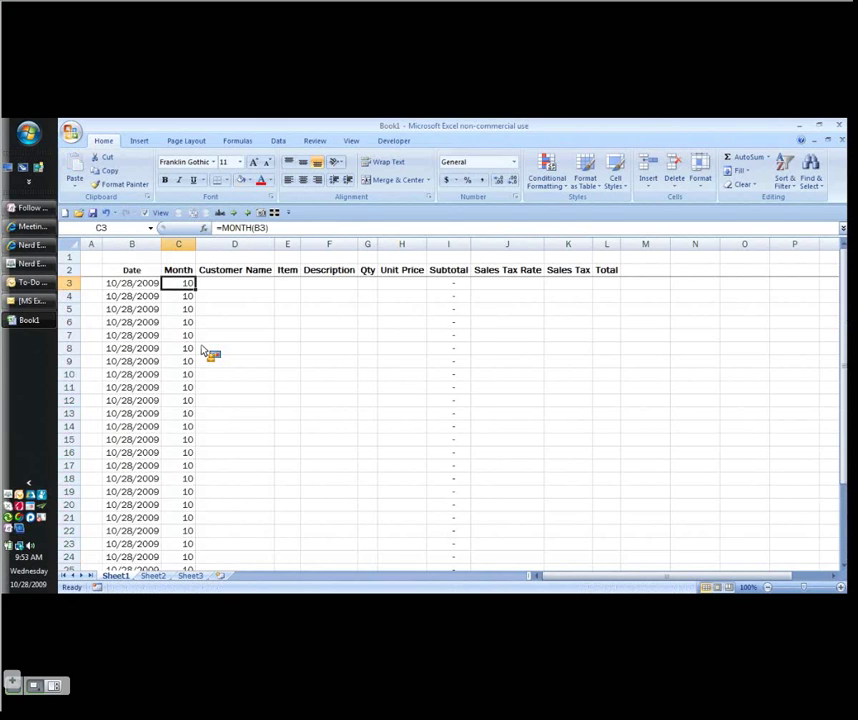
key(ctrl+Page_Down)
text(Jan)
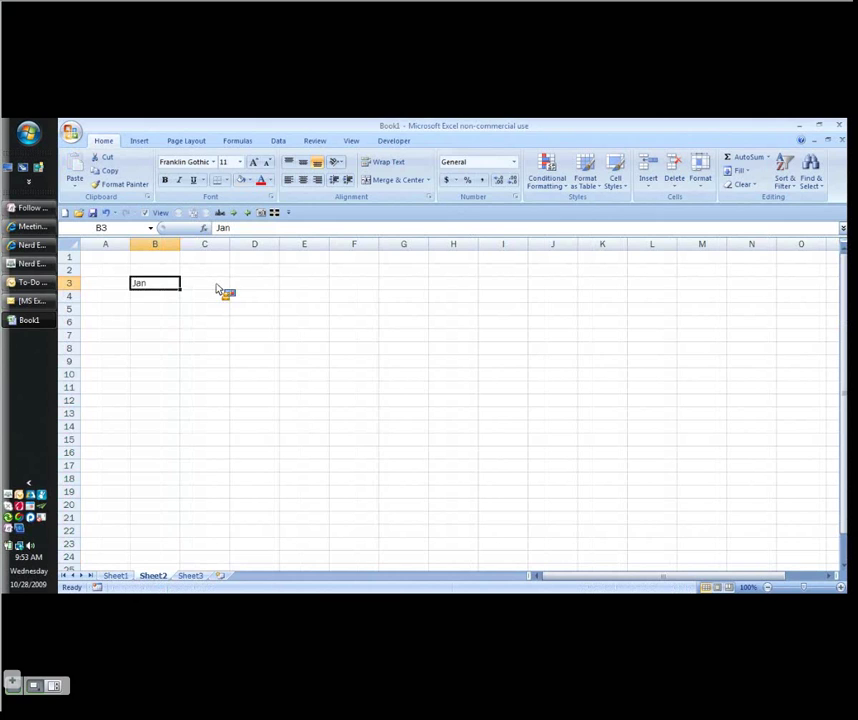
Fill Jan–Dec down column B and number them 1–12 with =A3+1 in column A
drag(180, 289, 182, 430)
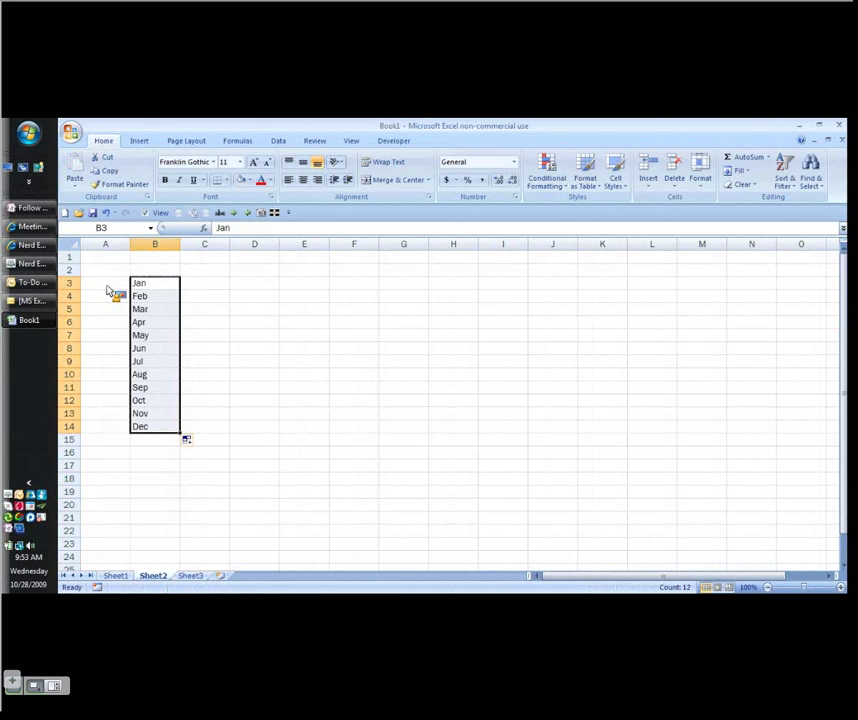
click(108, 293)
text(+)
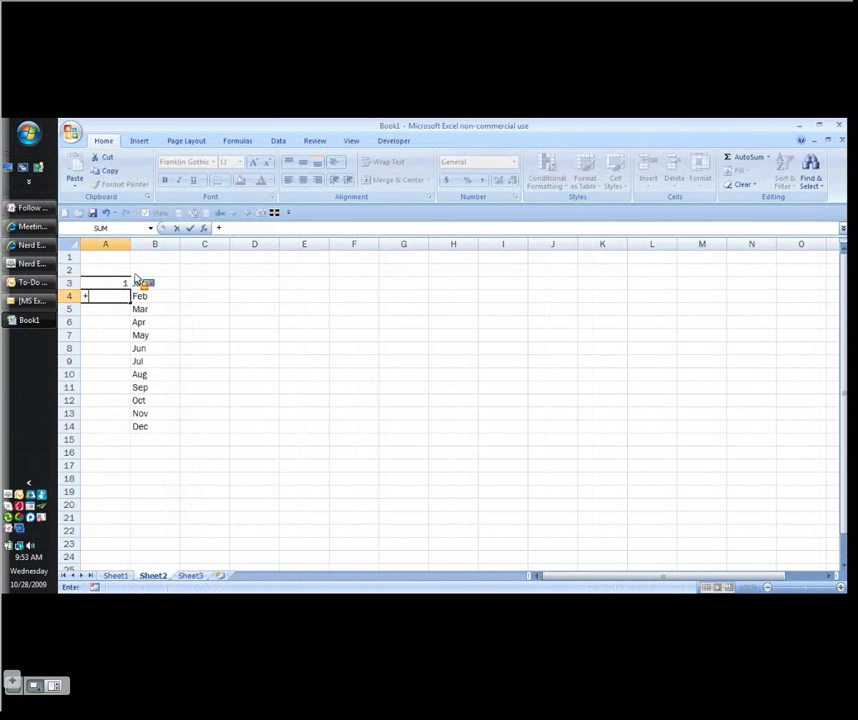
click(125, 284)
text(+1)
key(ctrl+Return)
key(ctrl+c)
key(shift+Down)
key(shift+Down)
key(shift+Down)
key(shift+Down)
key(shift+Down)
key(shift+Down)
key(shift+Down)
key(shift+Down)
key(shift+Down)
key(shift+Down)
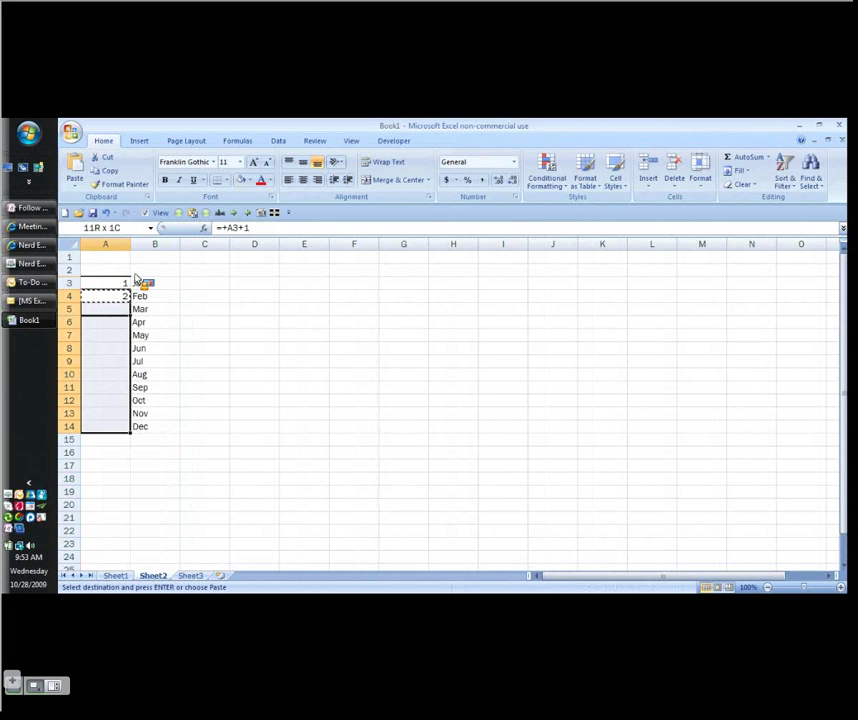
key(ctrl+v)
Define the range A3:B14 as the name 'Months' and return to Sheet1
key(Up)
key(ctrl+shift+Down)
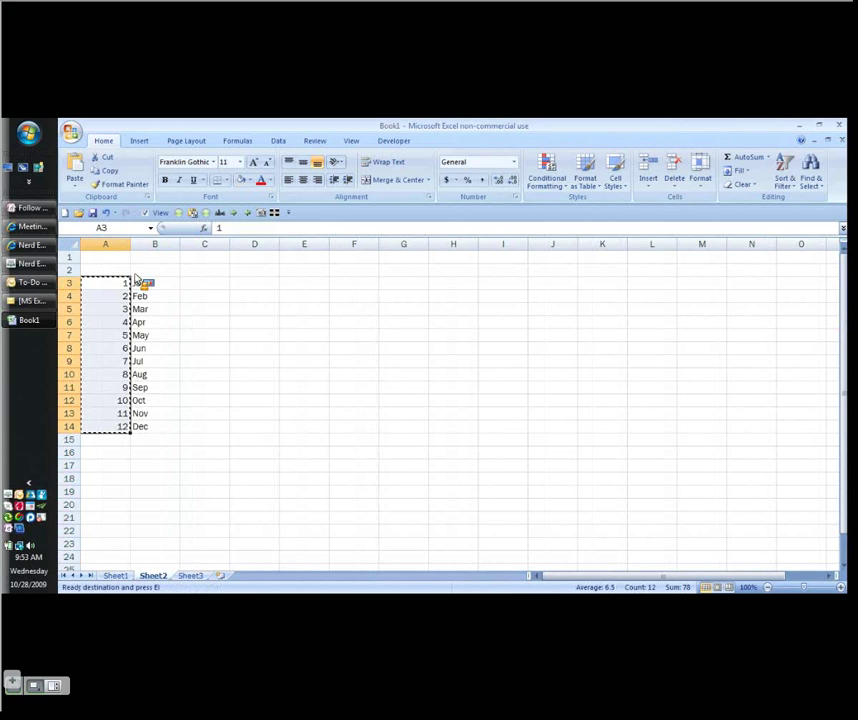
key(shift+Right)
key(ctrl+c)
key(ctrl+F3)
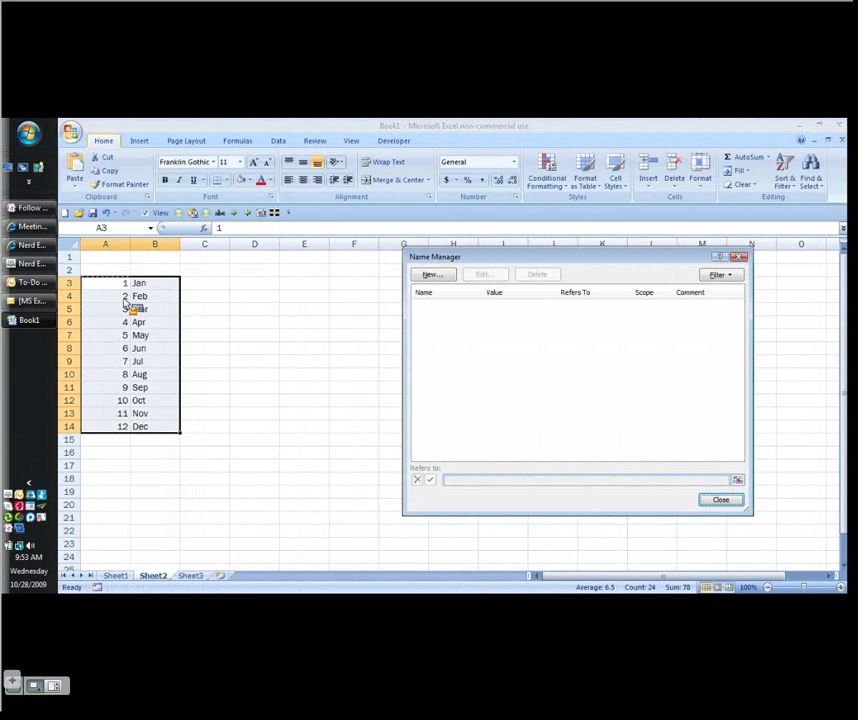
click(432, 274)
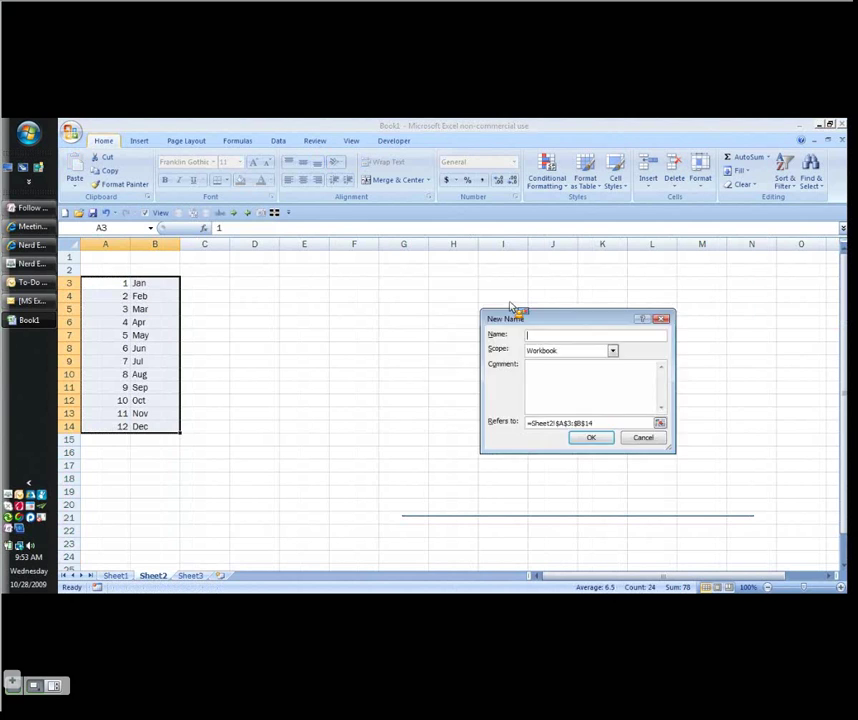
text(Months)
key(Return)
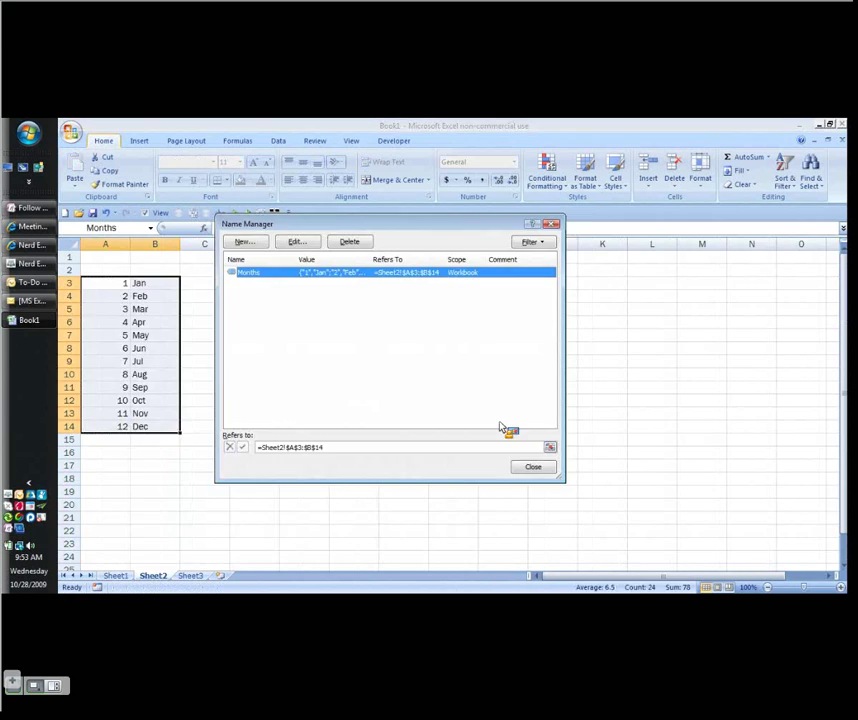
click(533, 466)
key(ctrl+Page_Up)
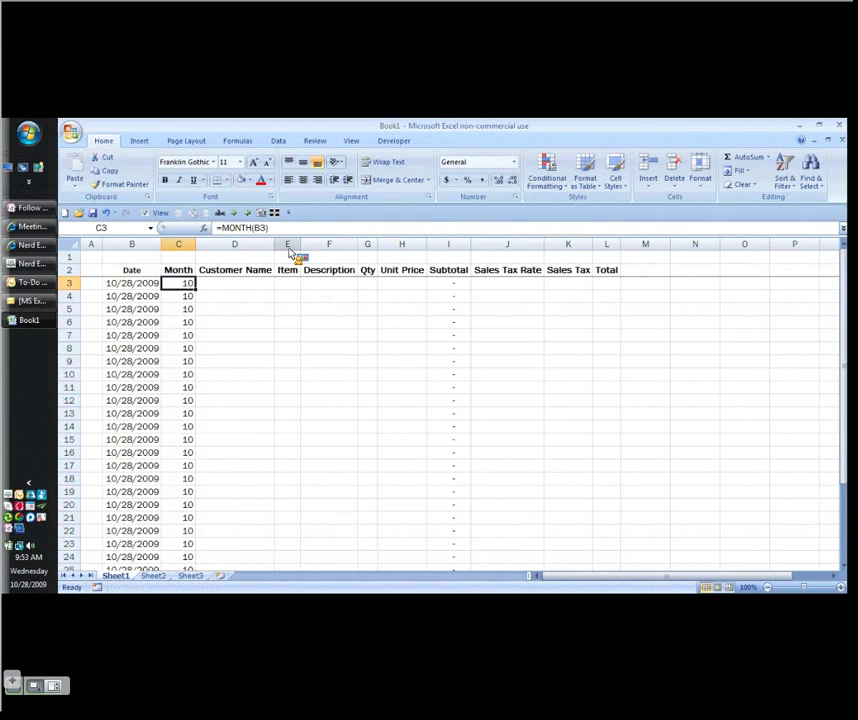
Enter =VLOOKUP(MONTH(B3),Months,2,FALSE) in the Month cell C3
text(=vl)
key(Tab)
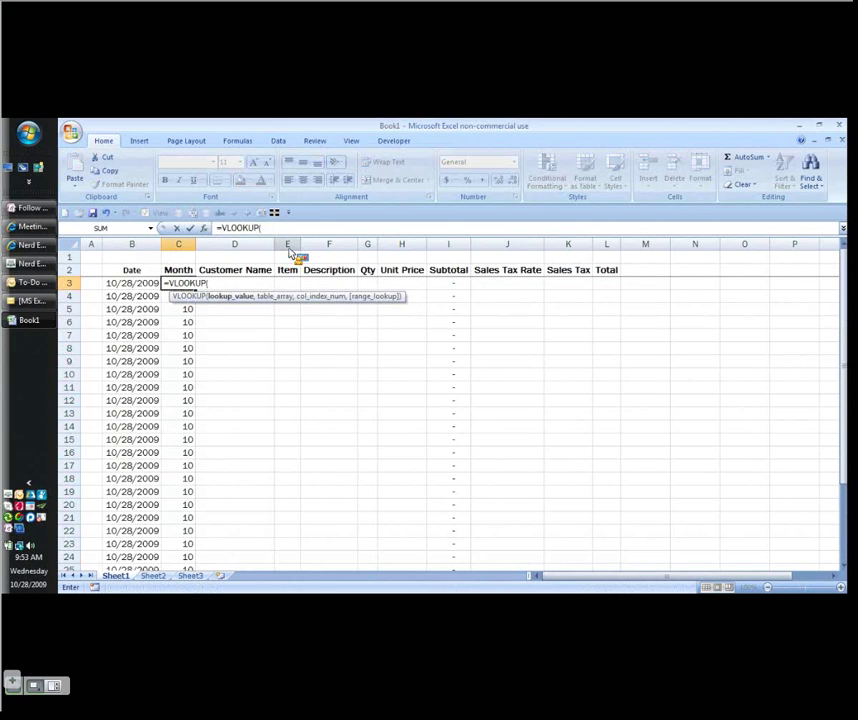
text(month()
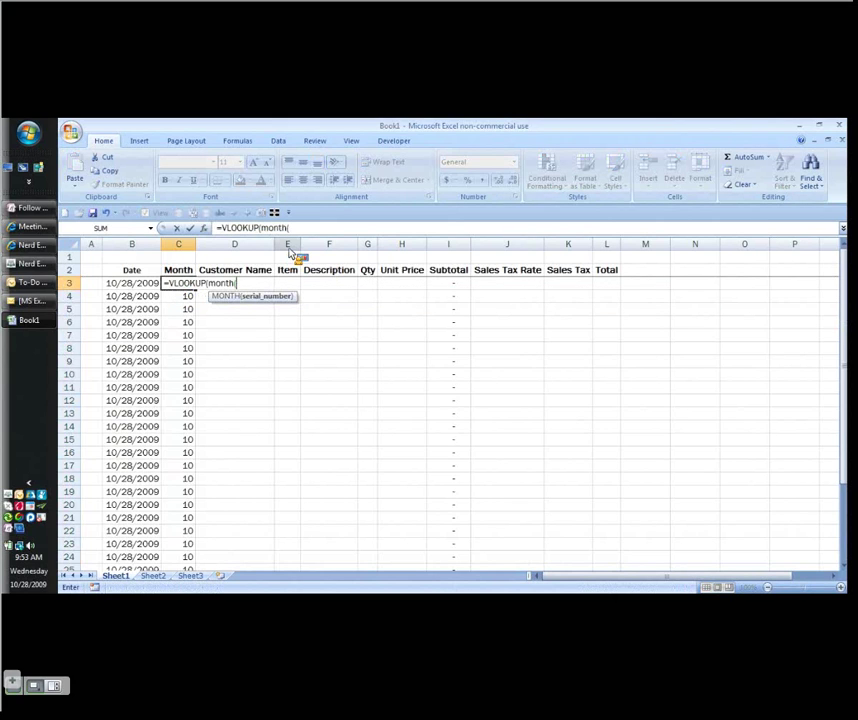
text(B3),)
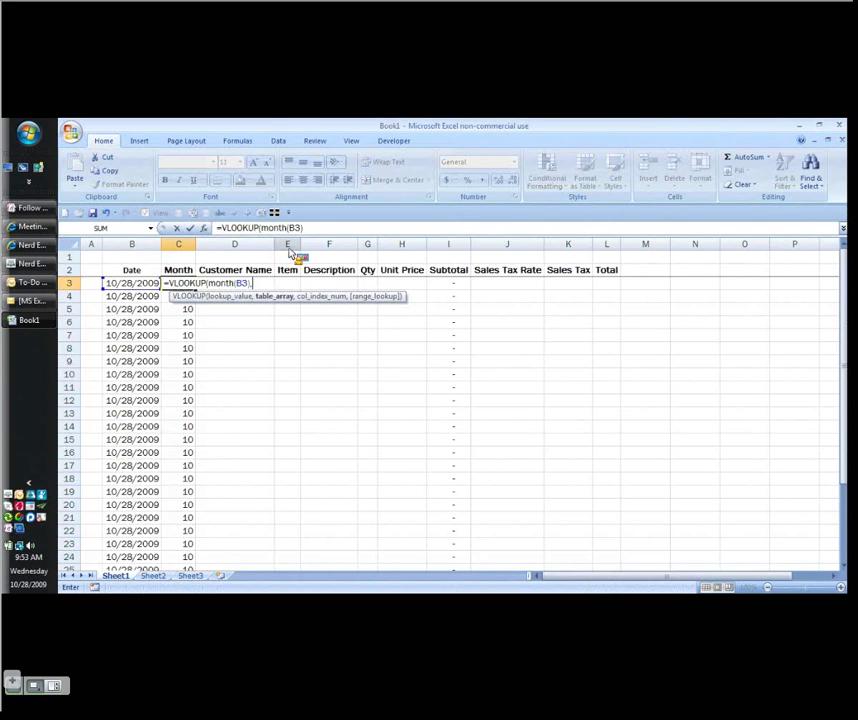
text(Months,2,)
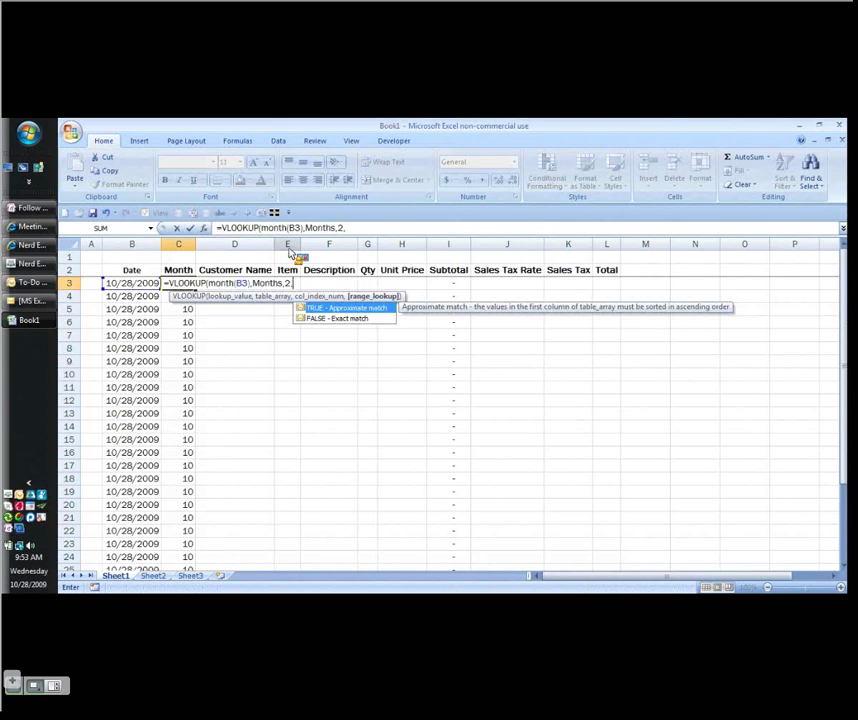
text(false))
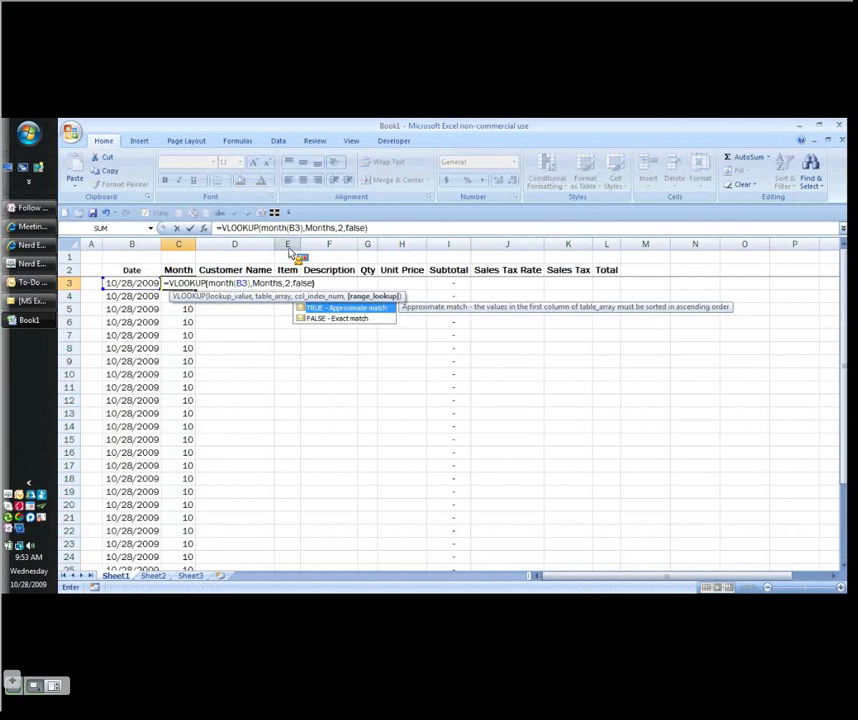
key(ctrl+Return)
Test the lookup by entering 12/1/2009 in B4, then undo the test date
key(Left)
key(Down)
text(12/1/)
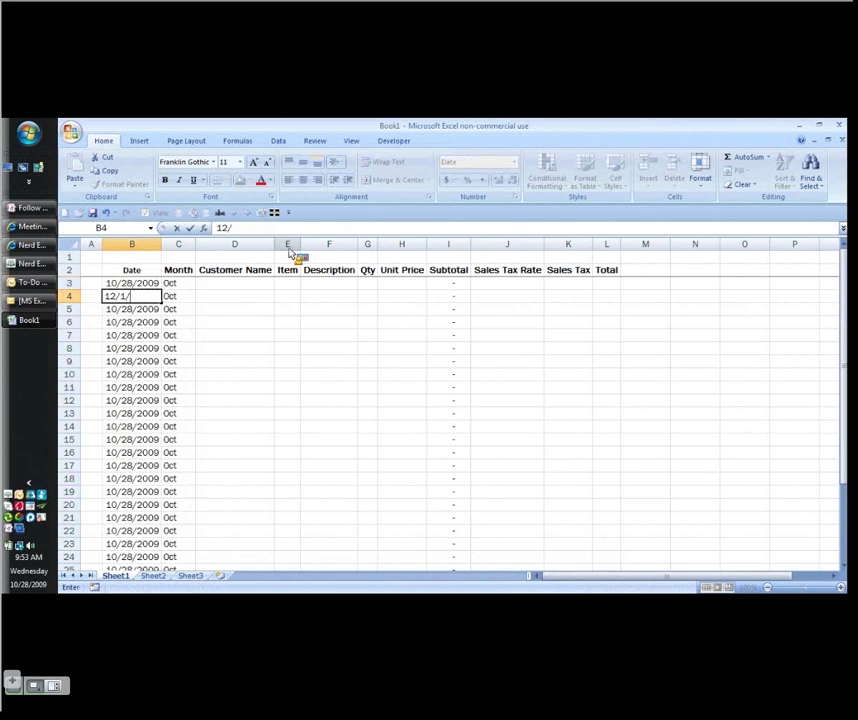
text(2009)
key(ctrl+Return)
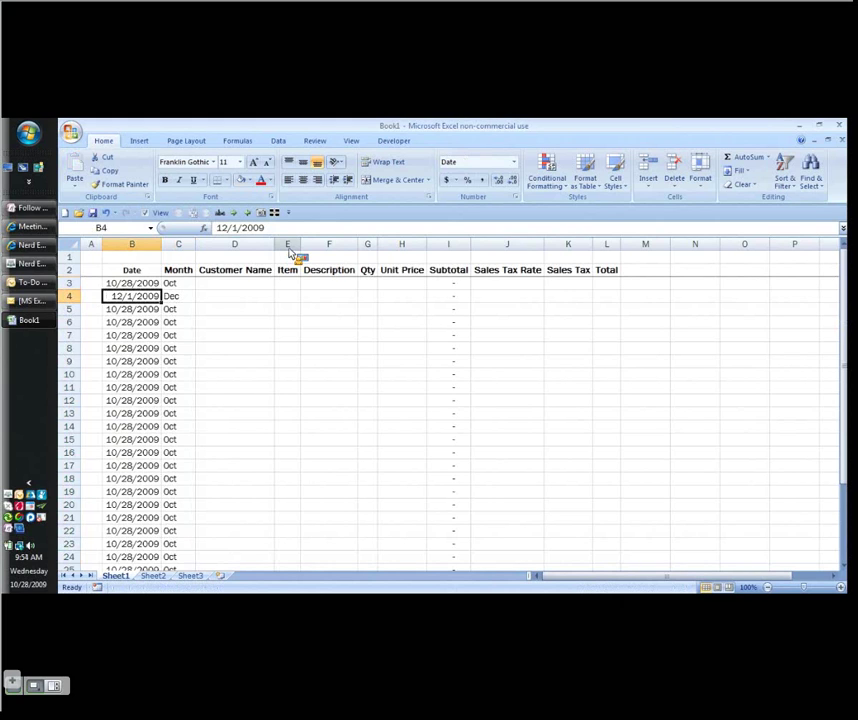
key(ctrl+z)
key(Up)
key(Right)
key(Right)
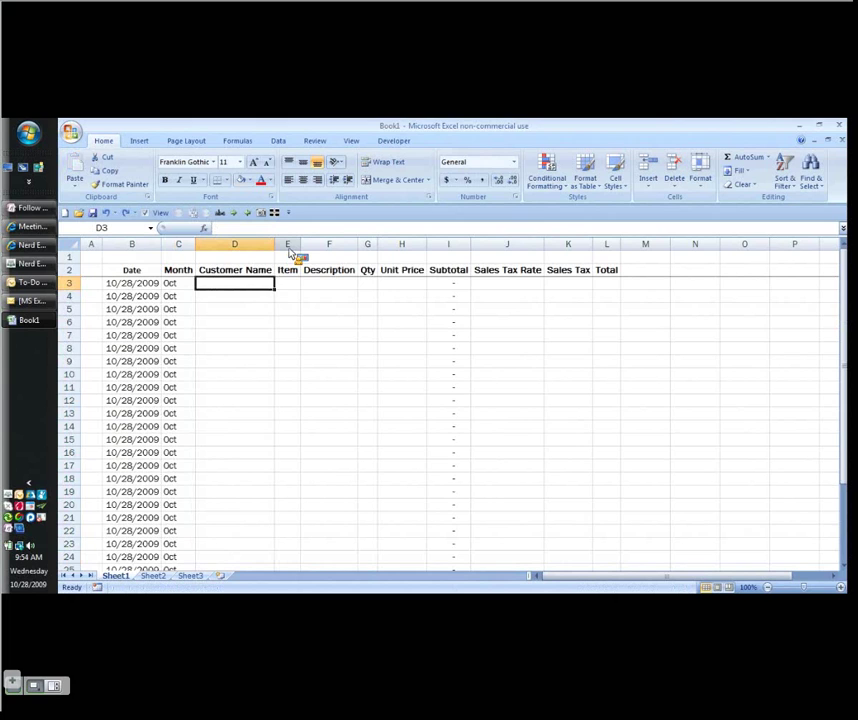
Rename the sheet tabs to Sales, Tables and Lists
drag(290, 254, 196, 524)
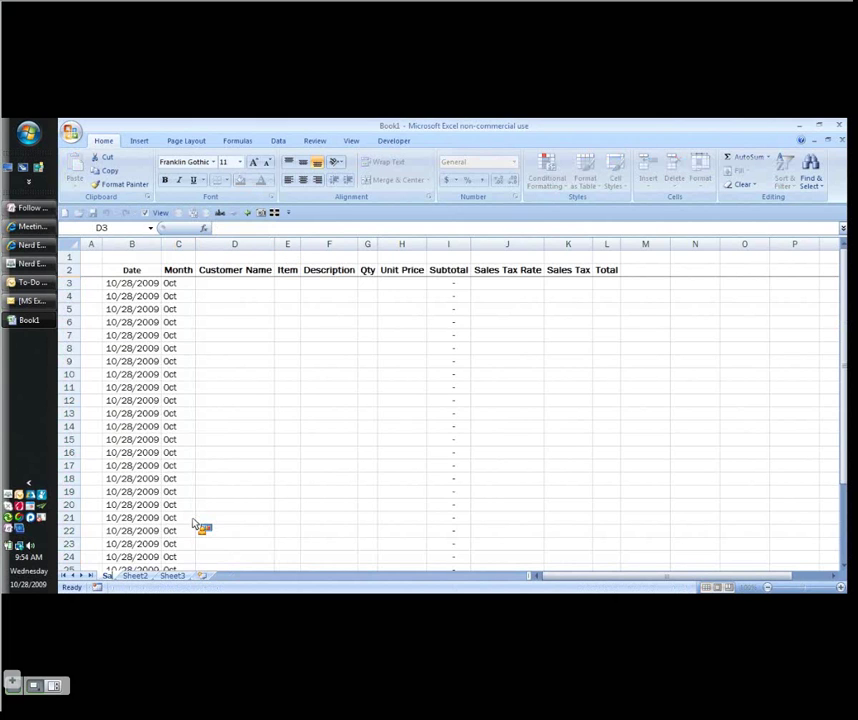
key(ctrl+Page_Down)
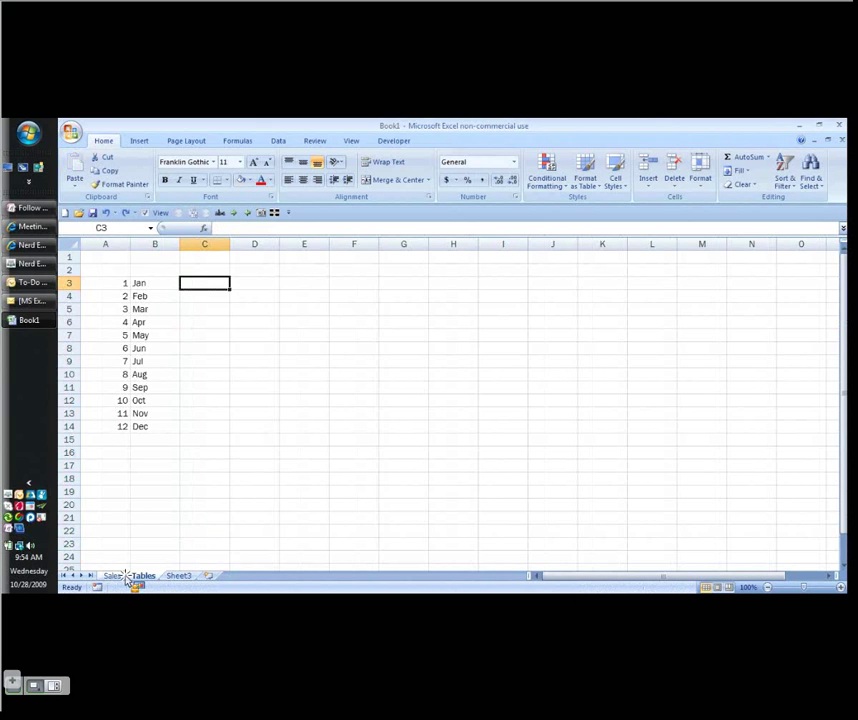
click(180, 576)
drag(181, 577, 243, 437)
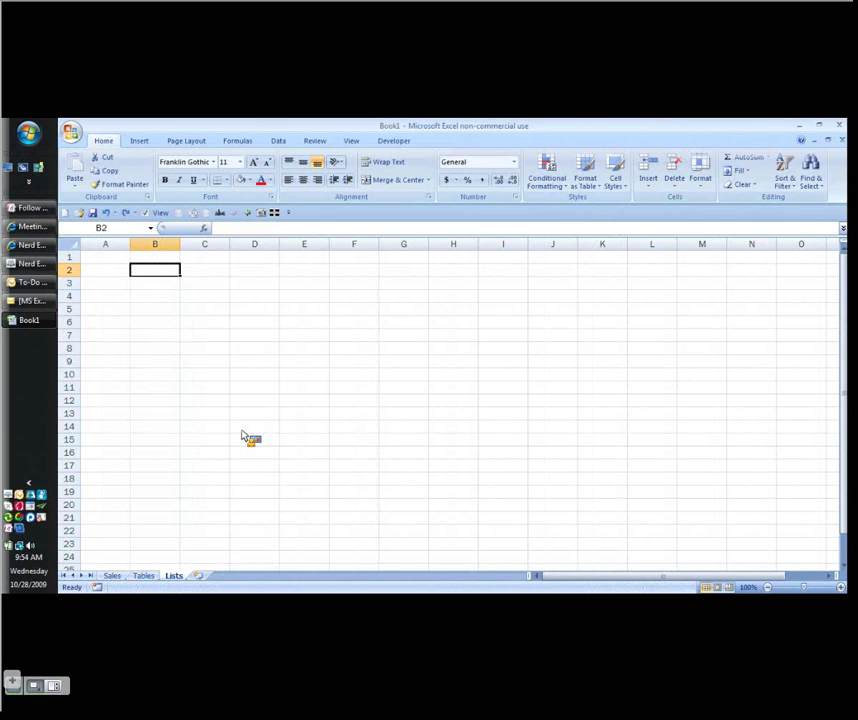
On Lists, enter the 'Cusmomer Name' header in B2 and Customer1 below, autofitting column B
text(Cusmomer Nam)
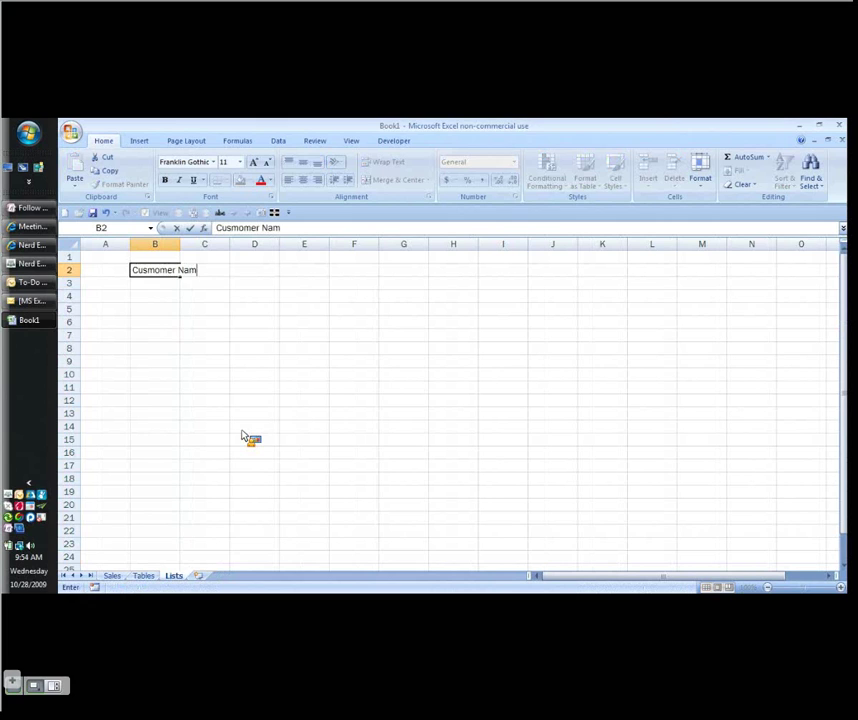
text(e)
key(ctrl+Return)
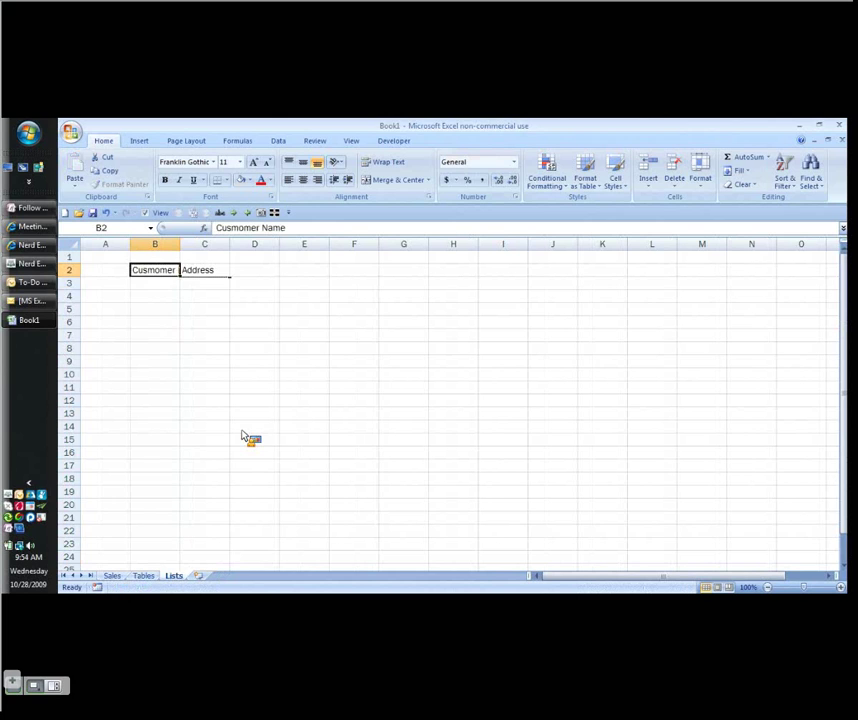
key(Return)
text(Customer1)
key(Return)
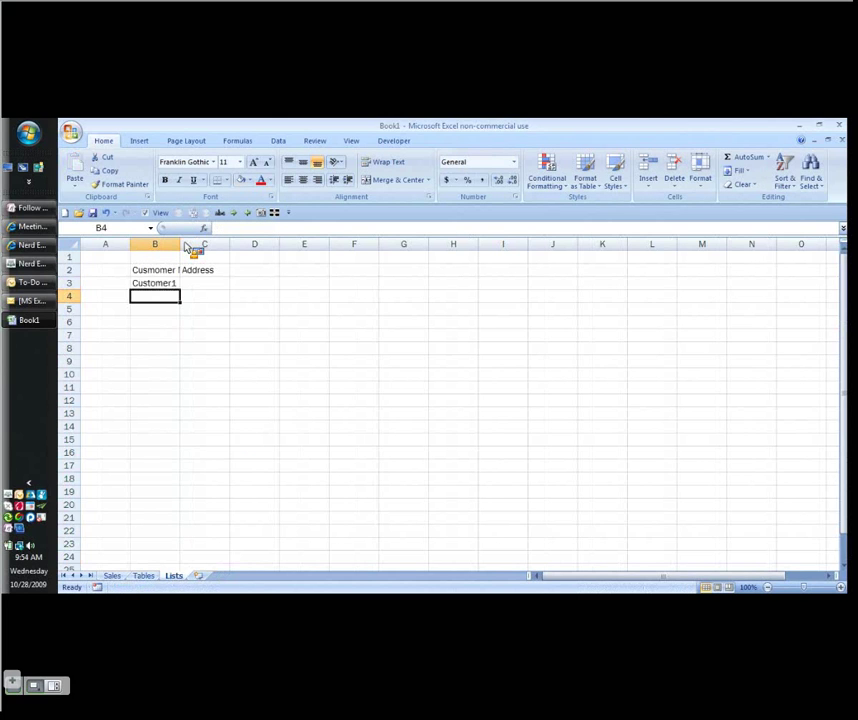
double_click(186, 248)
key(Up)
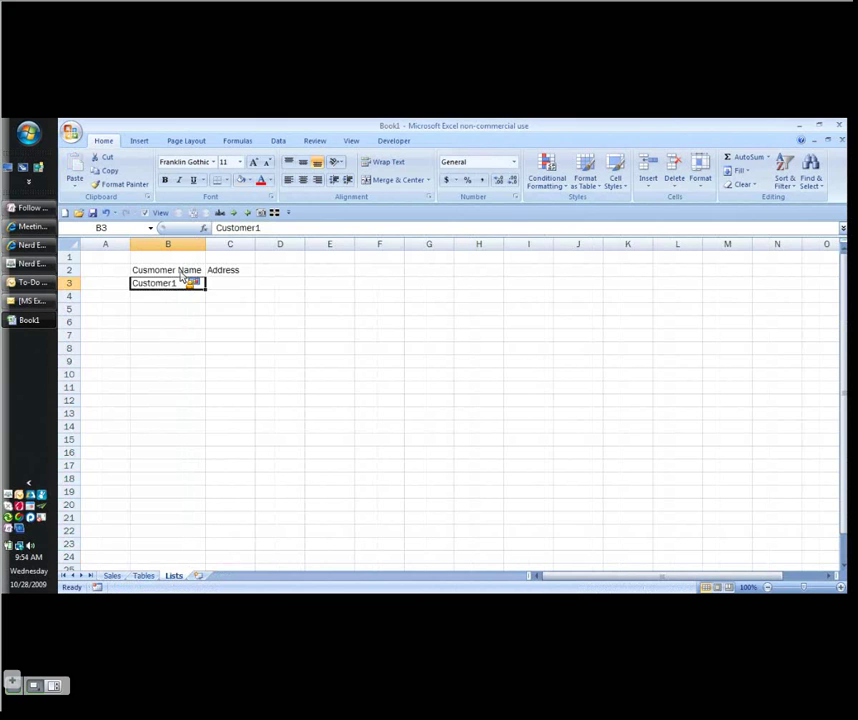
Define Lists!B2:C10 as the name 'customers', then go back to the Sales sheet
drag(182, 272, 240, 375)
key(alt)
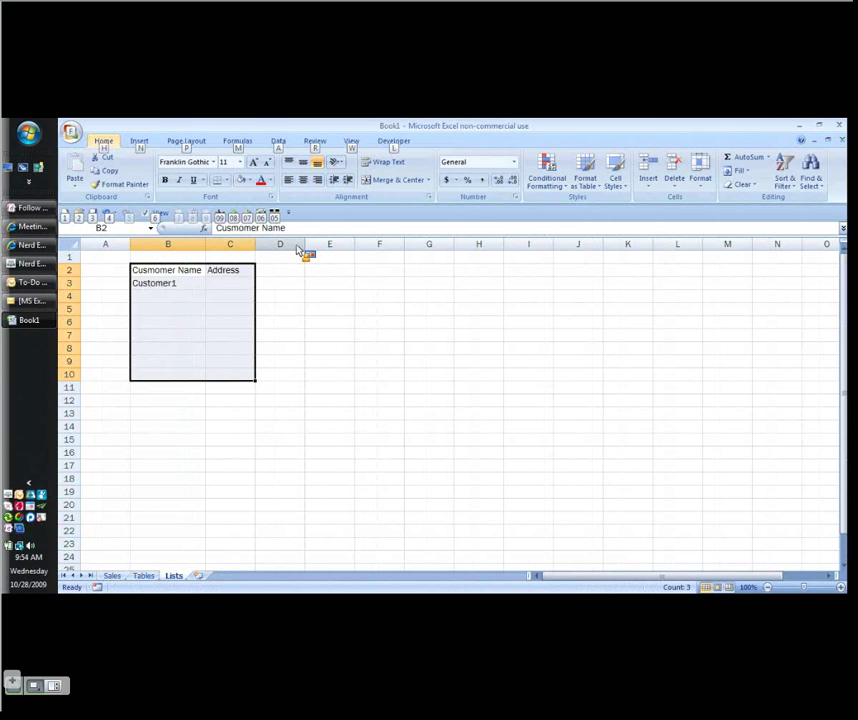
text(ind)
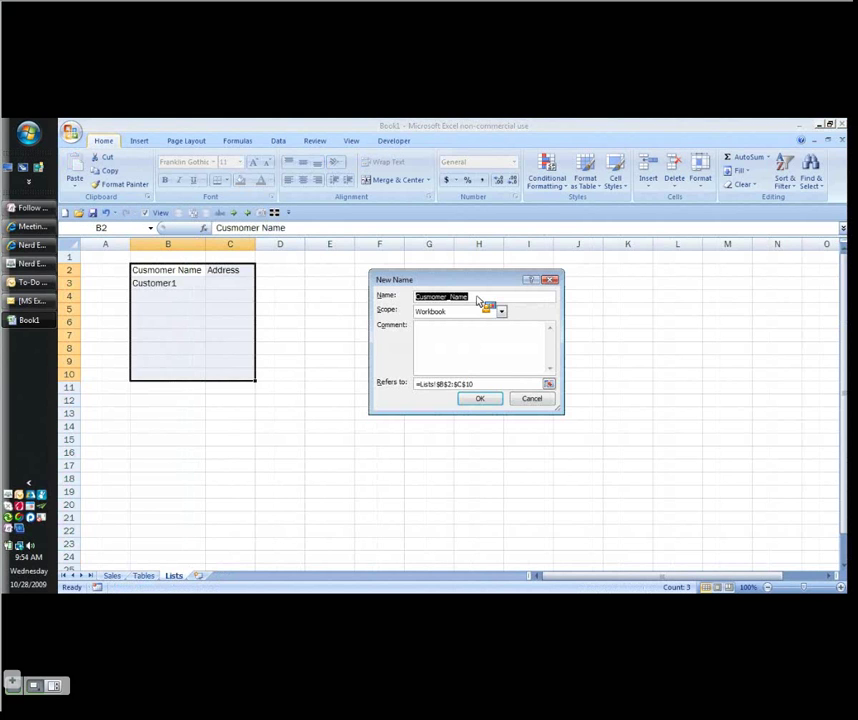
text(customers)
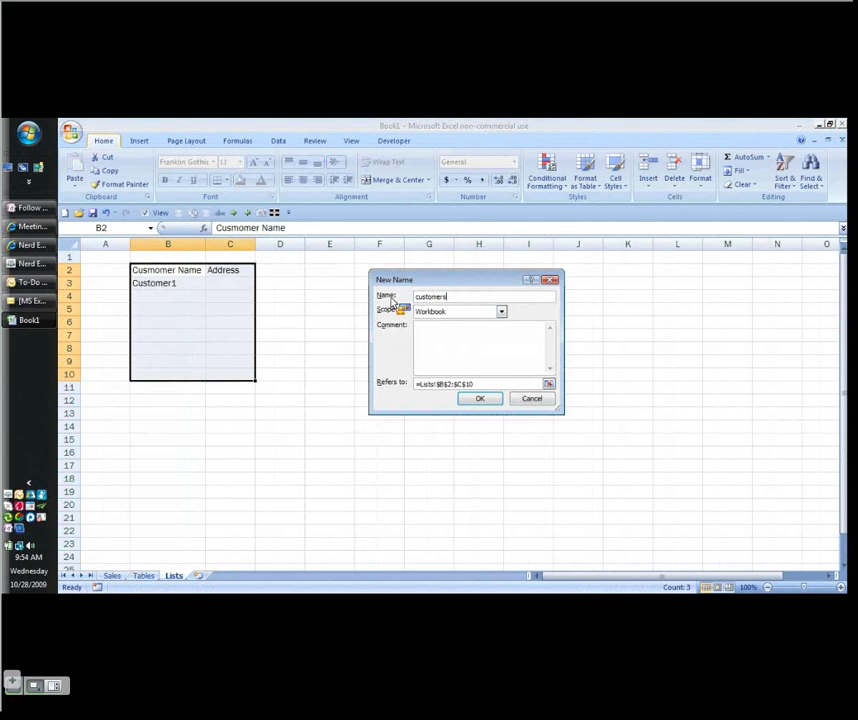
key(Return)
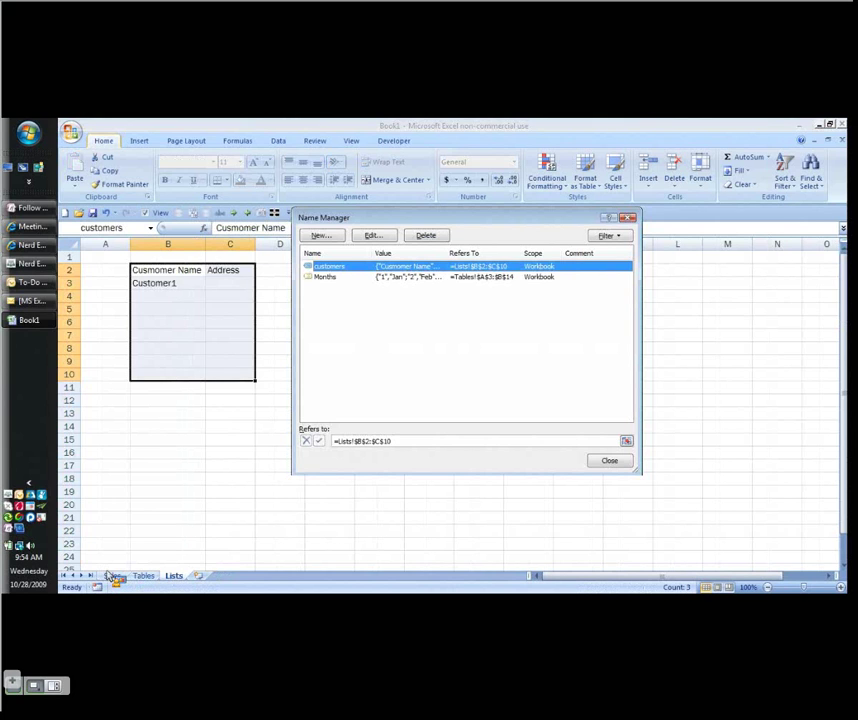
key(Escape)
click(112, 576)
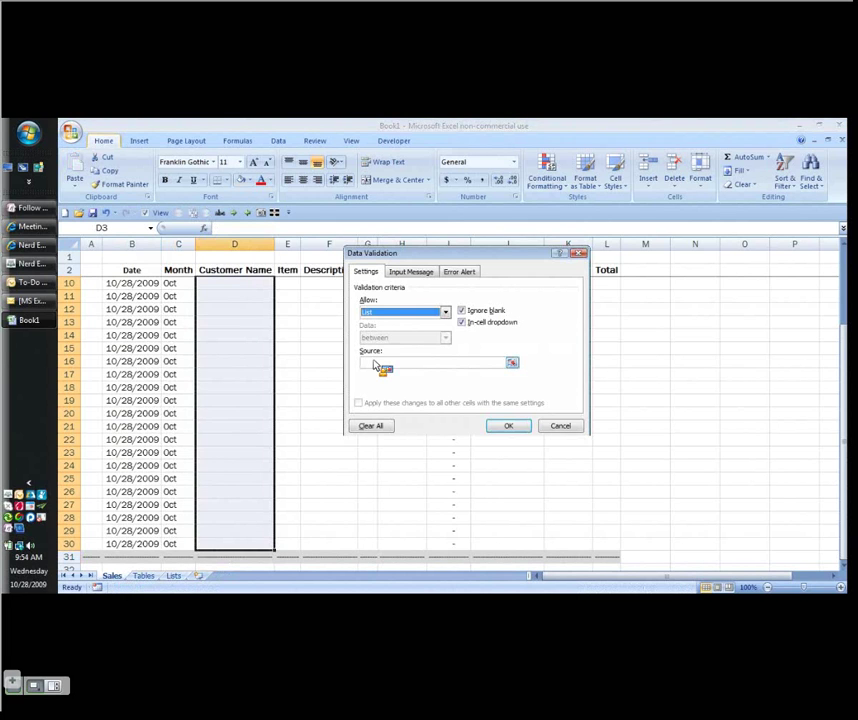
key(F3)
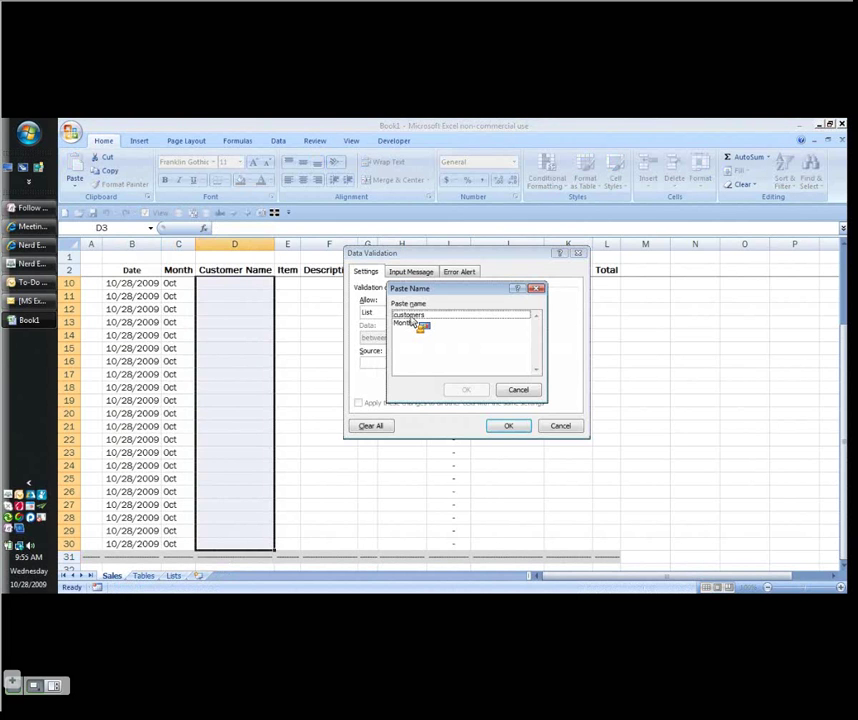
double_click(413, 322)
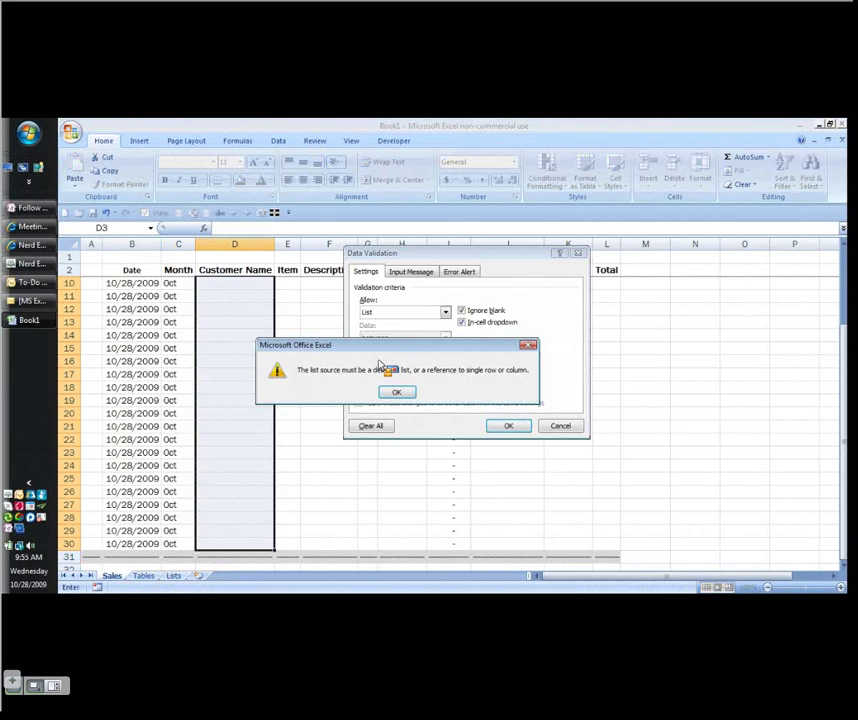
click(396, 392)
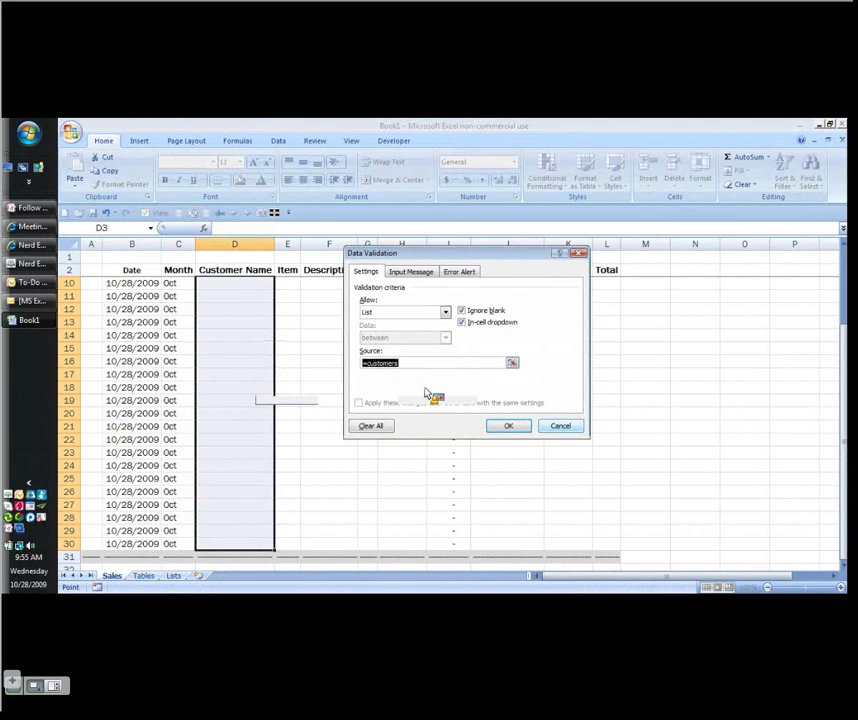
click(556, 426)
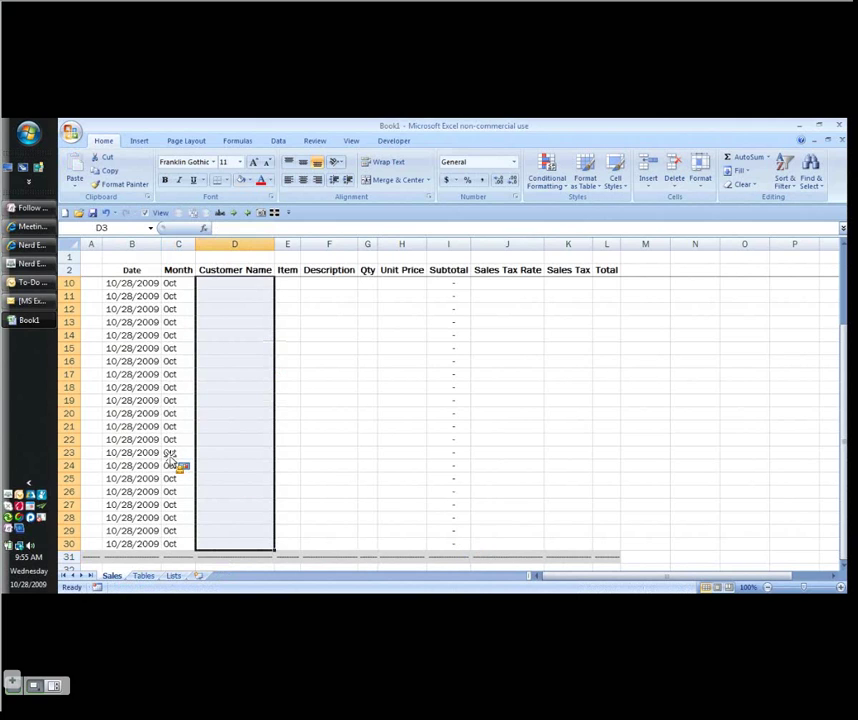
Change the customers name to refer to =Lists!$B$2:$B$15, then return to the Sales sheet
key(ctrl+Page_Down)
key(ctrl+Page_Down)
key(alt+i)
key(n)
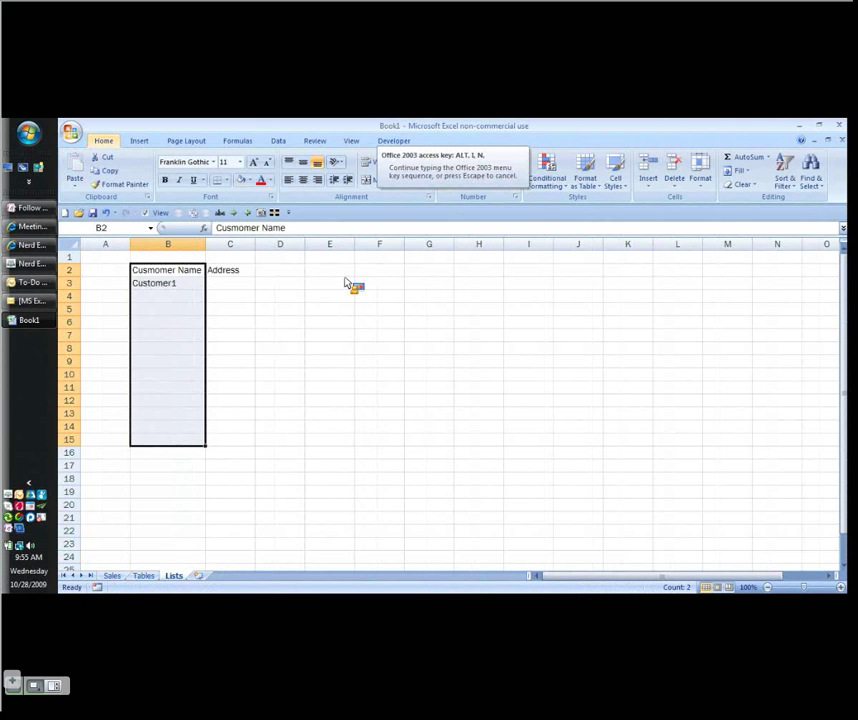
key(d)
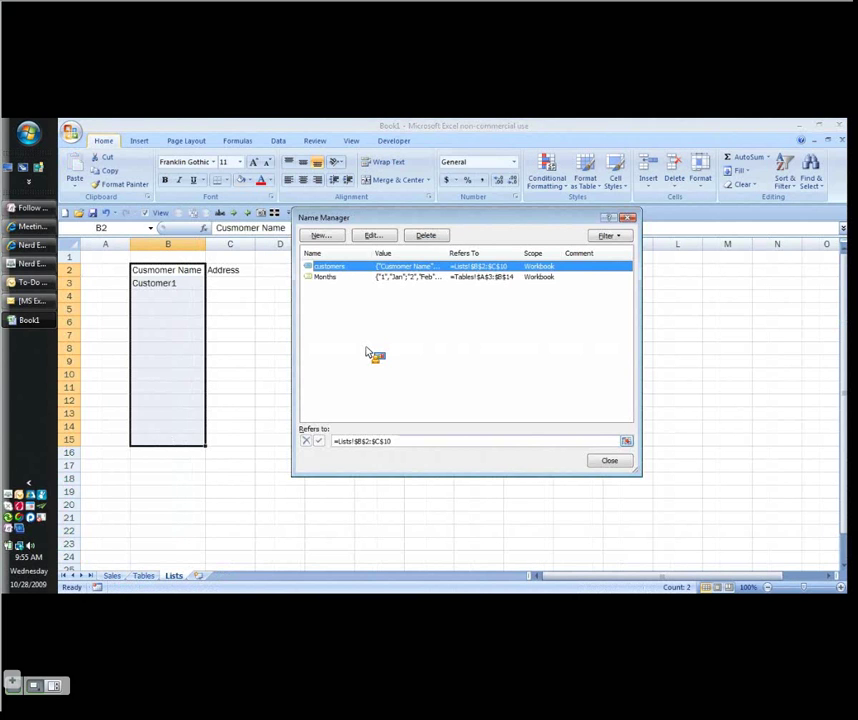
click(383, 442)
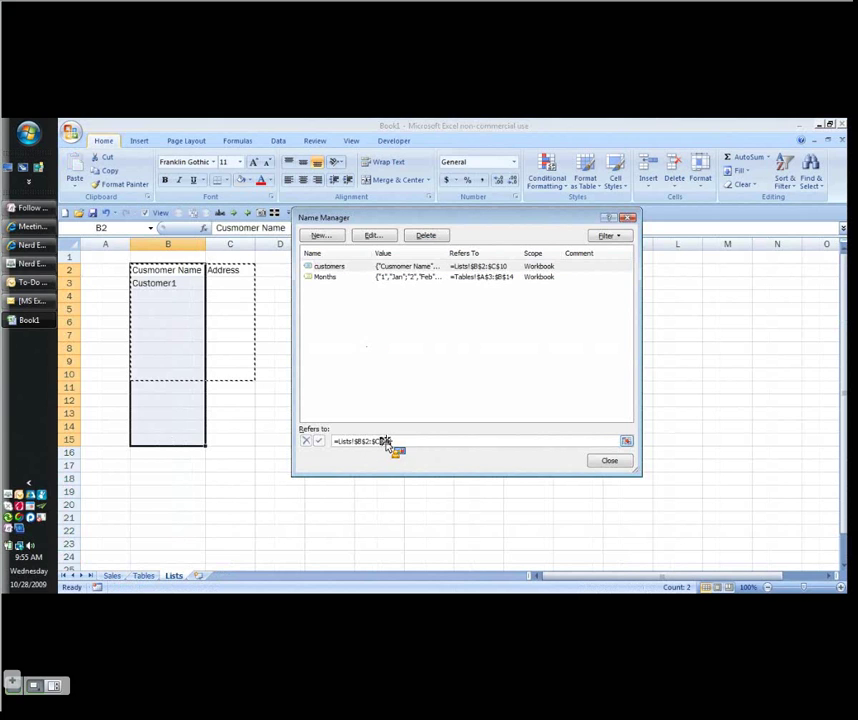
text(B$)
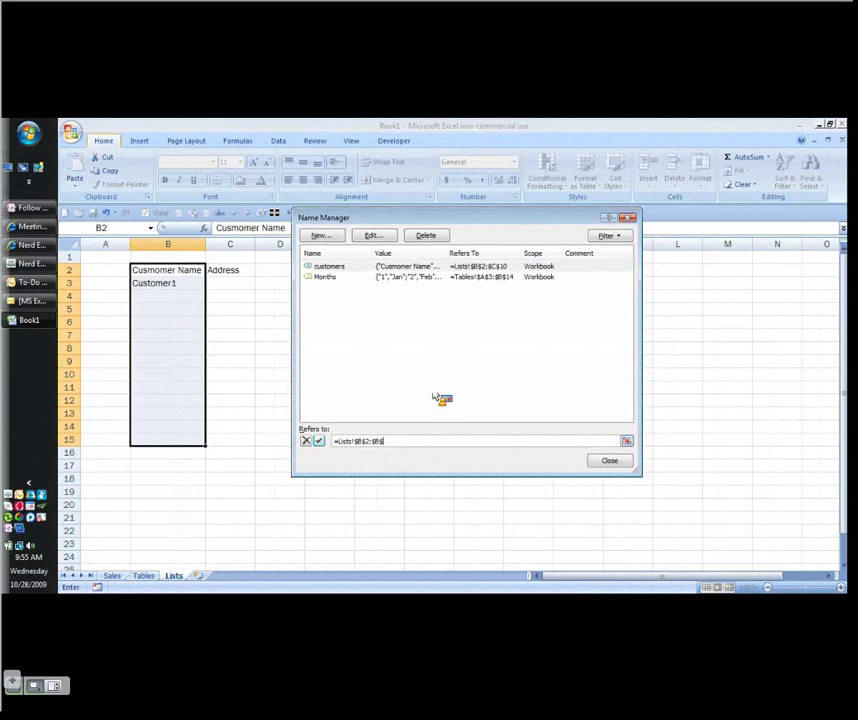
text(15)
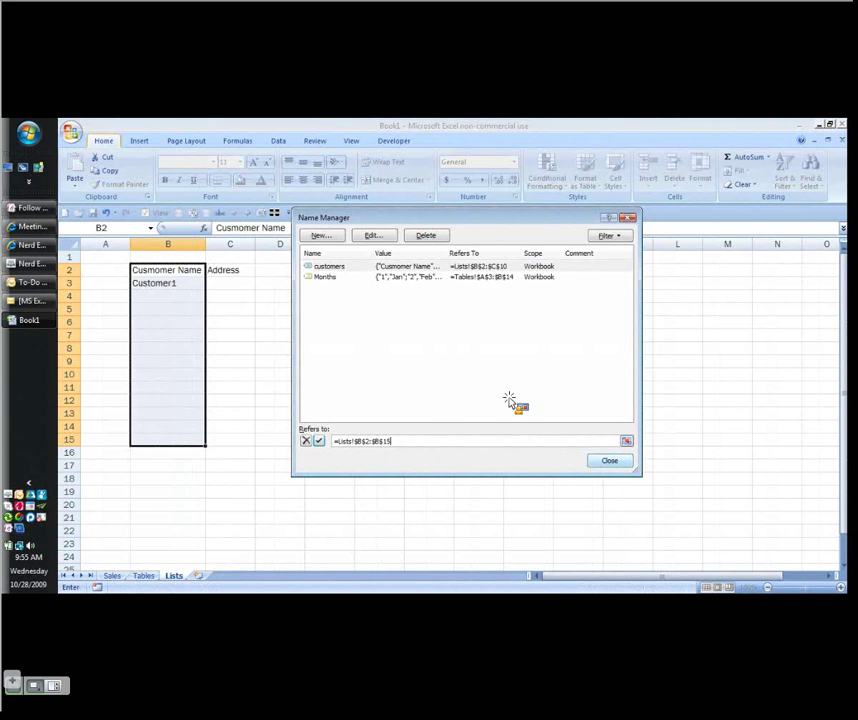
click(607, 462)
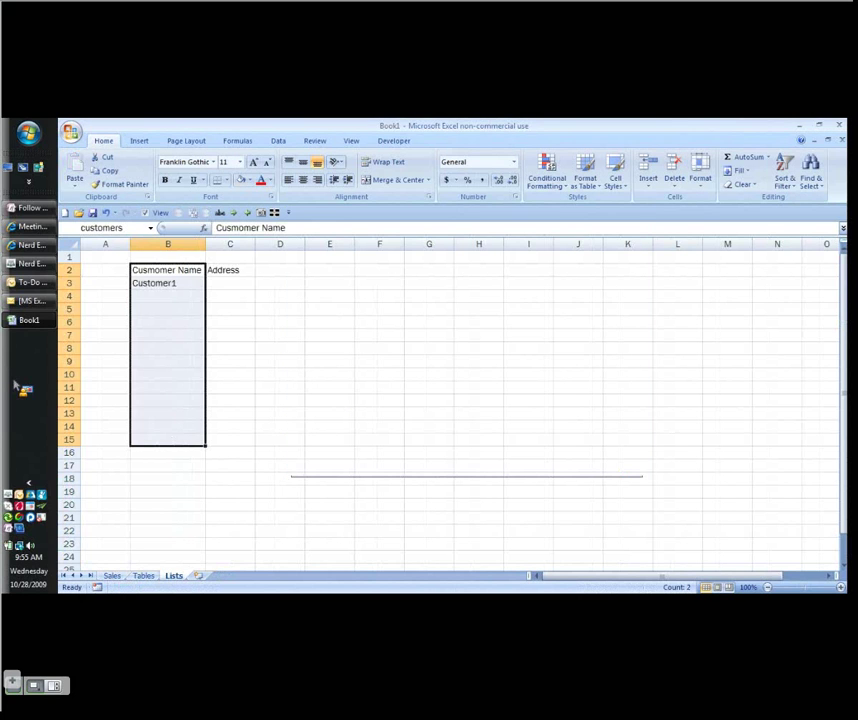
key(ctrl+Page_Up)
key(ctrl+Page_Up)
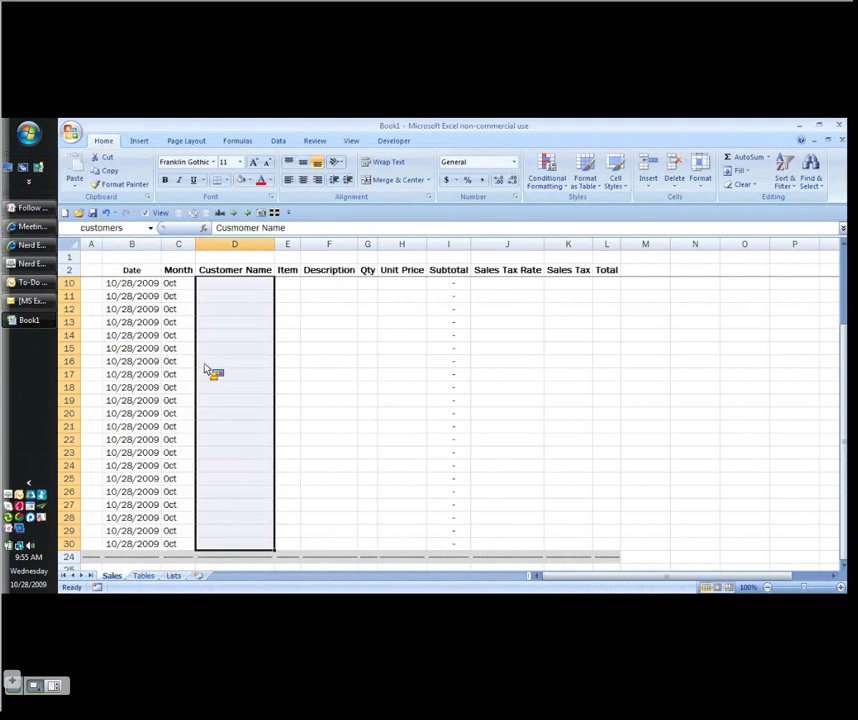
Give the Customer Name cells List data validation sourced from customers, and check D3's dropdown
key(alt+d)
key(l)
click(410, 312)
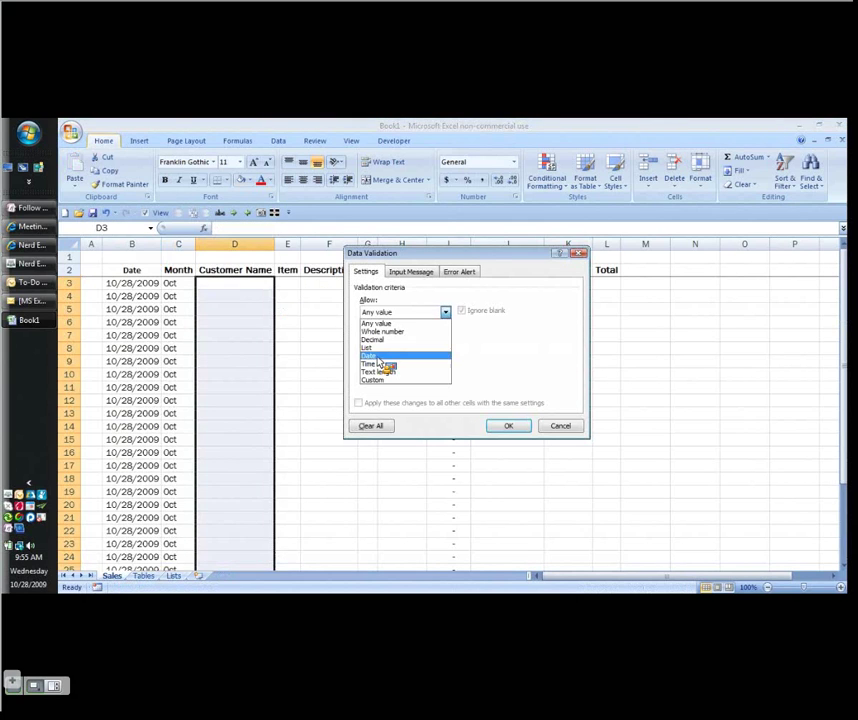
click(370, 347)
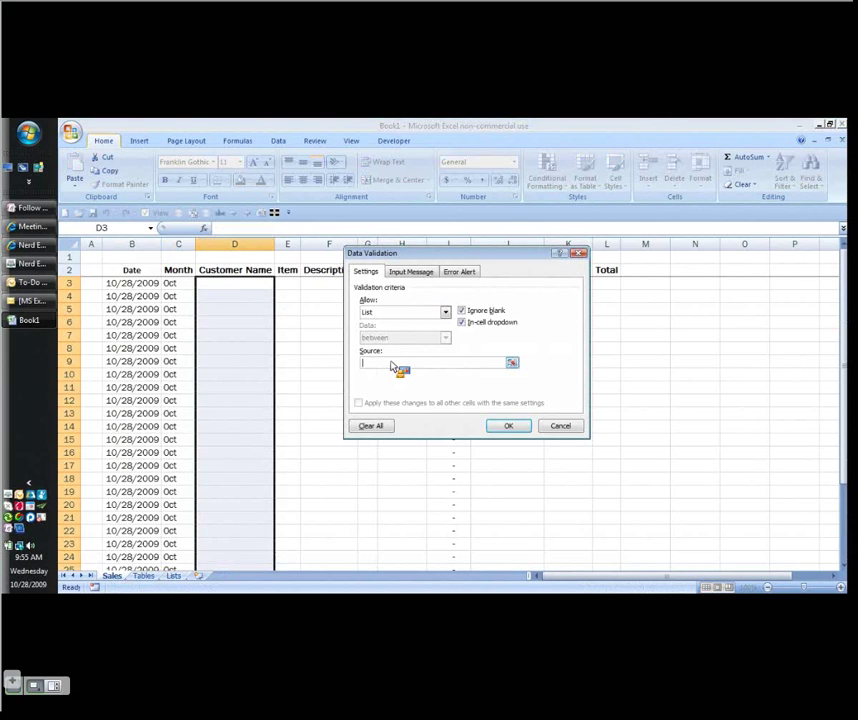
key(F3)
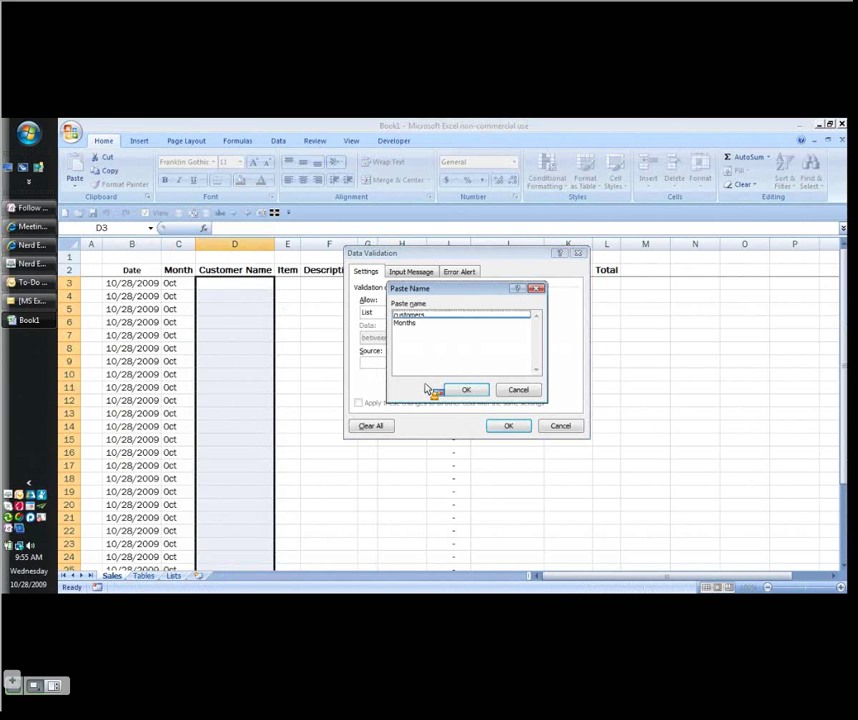
click(466, 390)
key(Return)
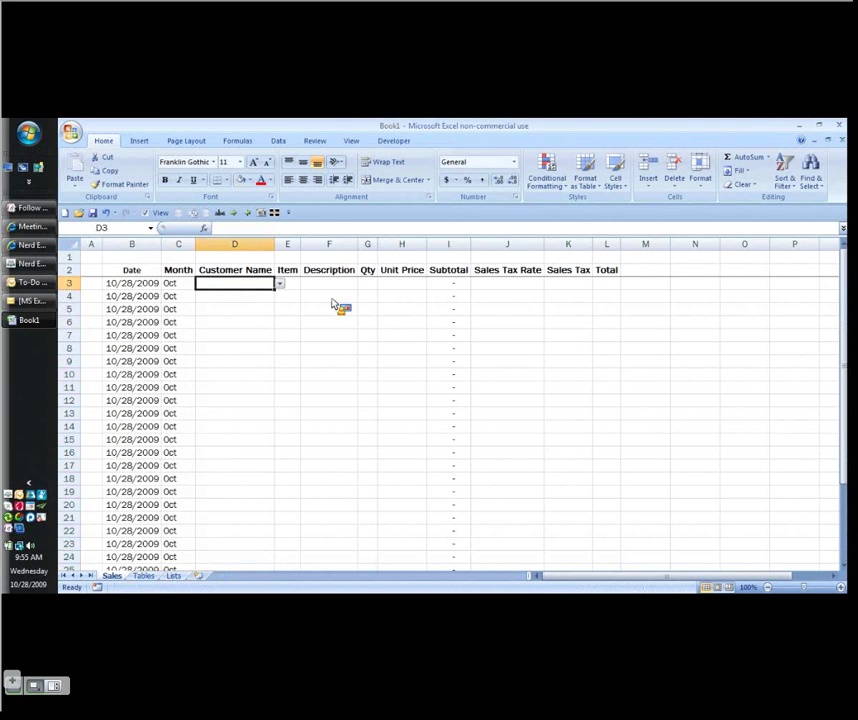
click(280, 284)
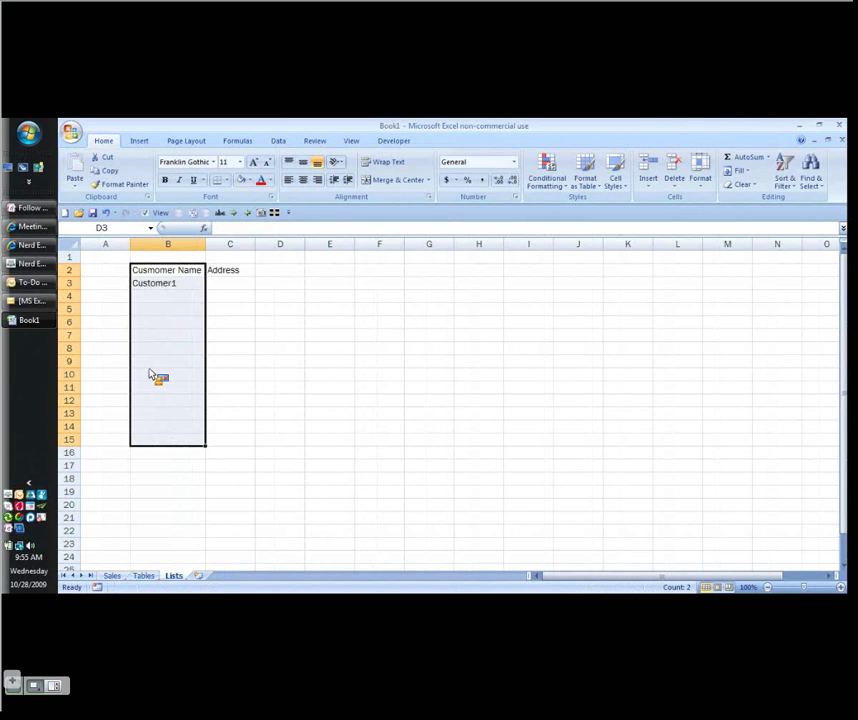
Enter a dash in B15 with Fill horizontal alignment to draw a divider line
click(160, 441)
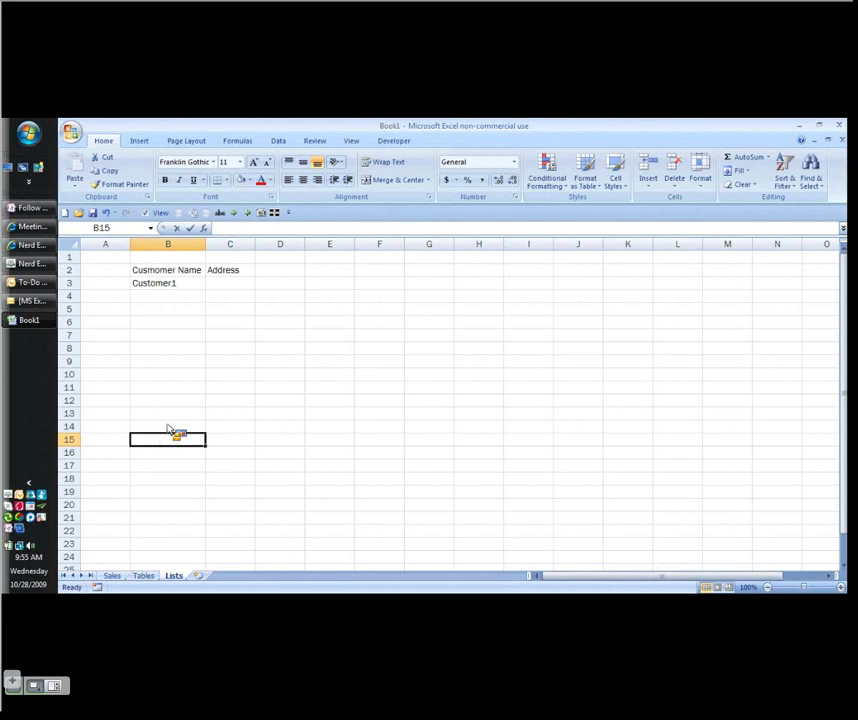
text(-)
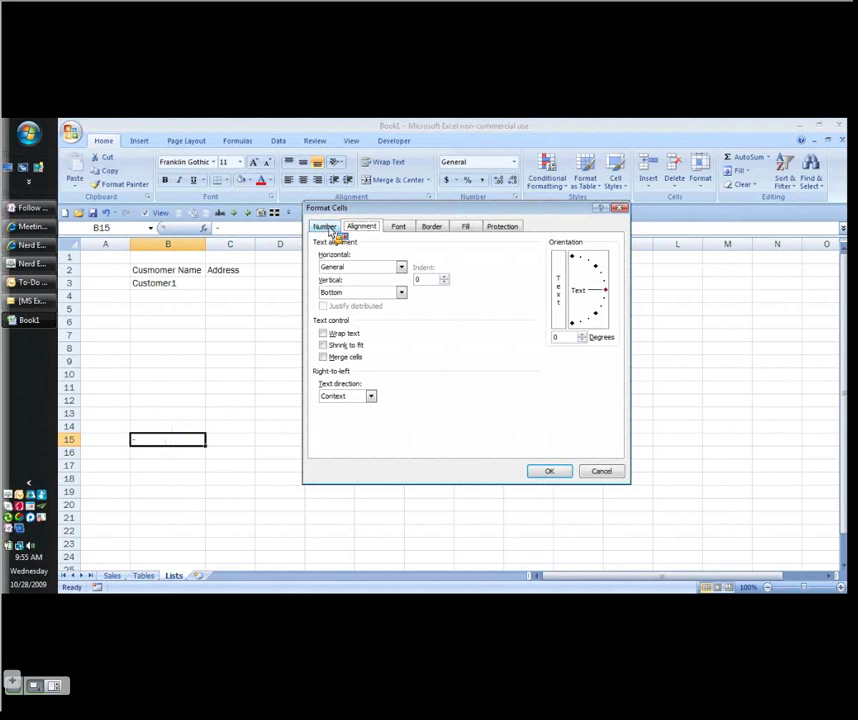
key(alt+h)
key(f)
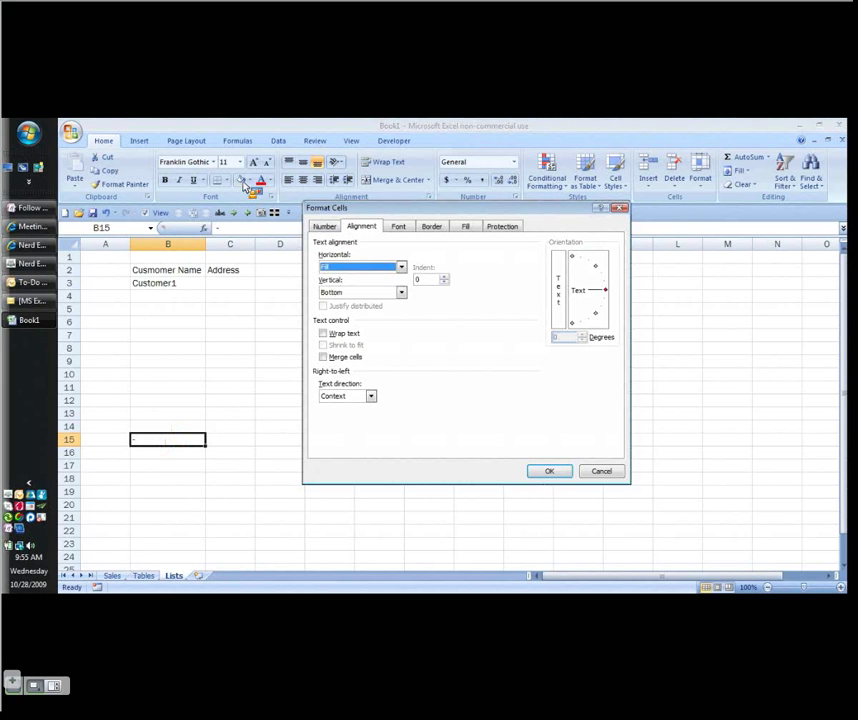
key(Return)
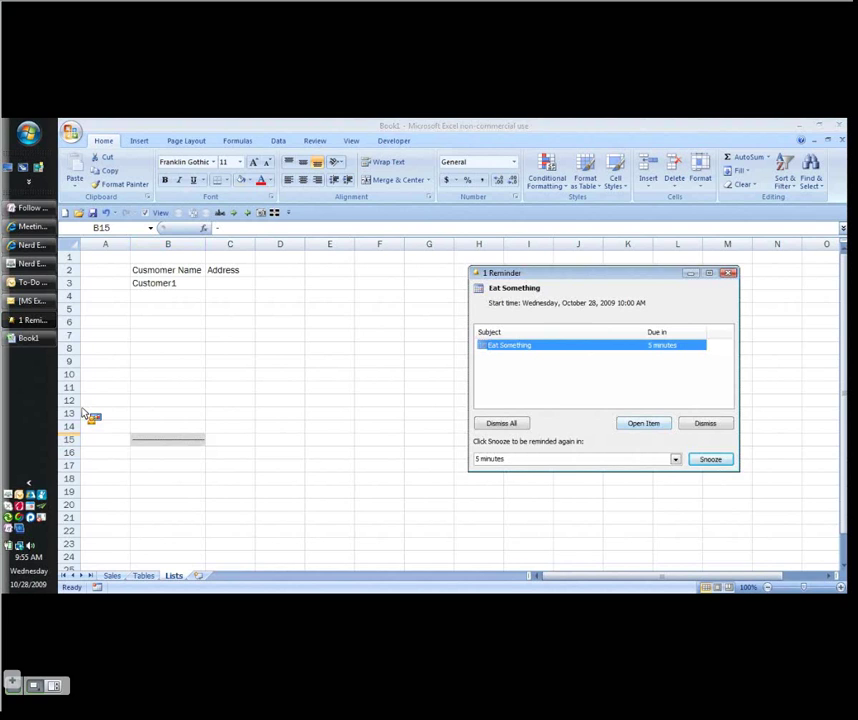
key(Escape)
key(ctrl+Up)
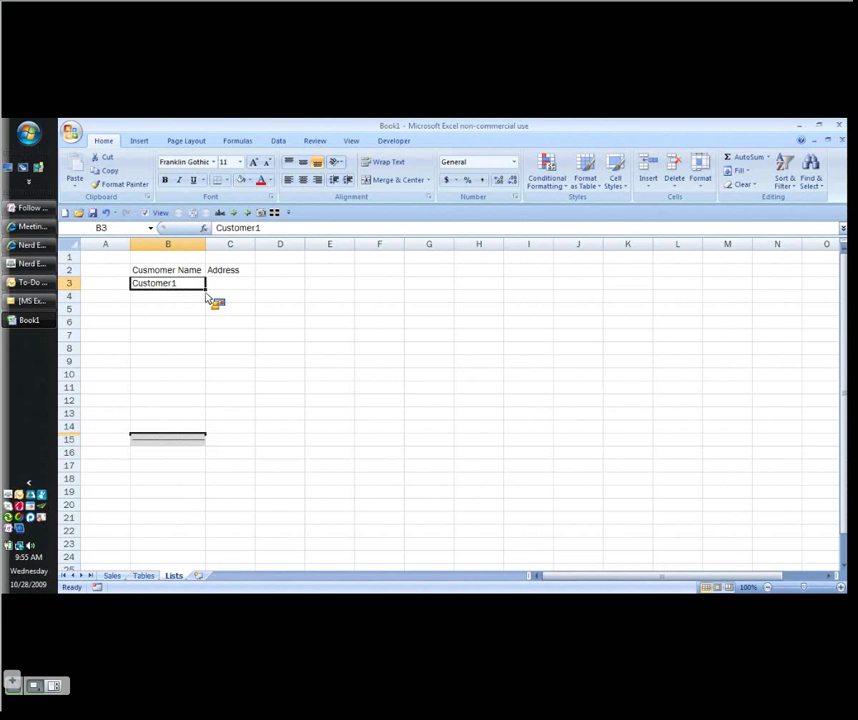
Autofill Customer2 into B4, then pick 'Cusmomer Name' from D3's dropdown on Sales
drag(205, 290, 206, 298)
click(111, 576)
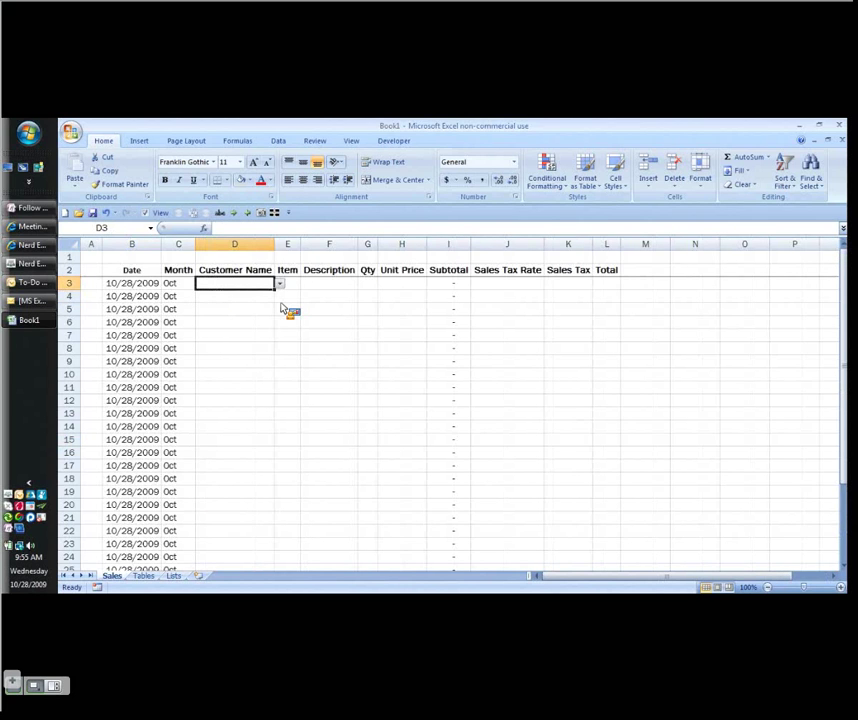
click(280, 283)
click(226, 306)
Widen the Item column E on the Sales sheet
click(290, 283)
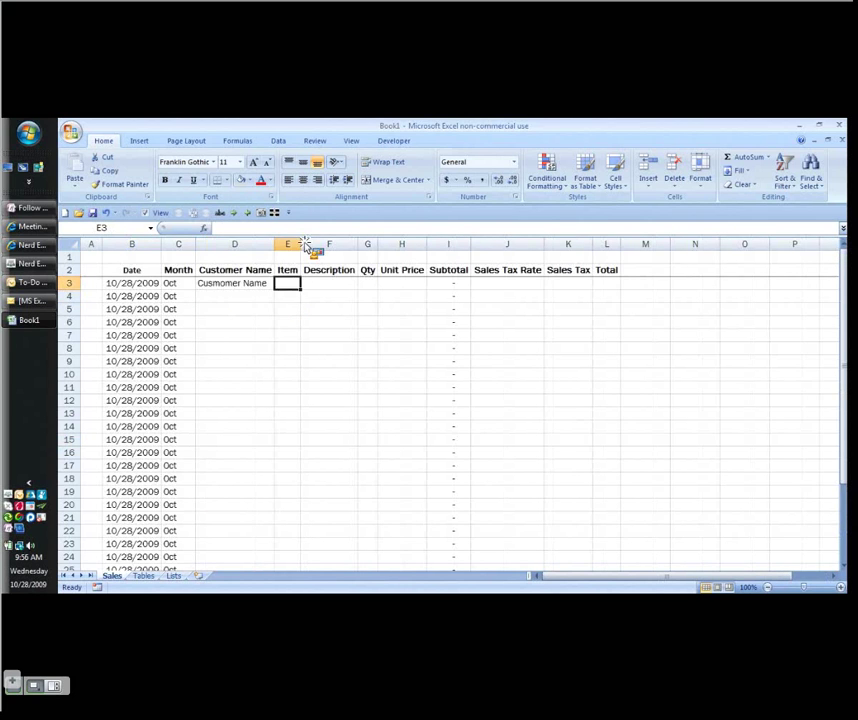
drag(302, 249, 316, 249)
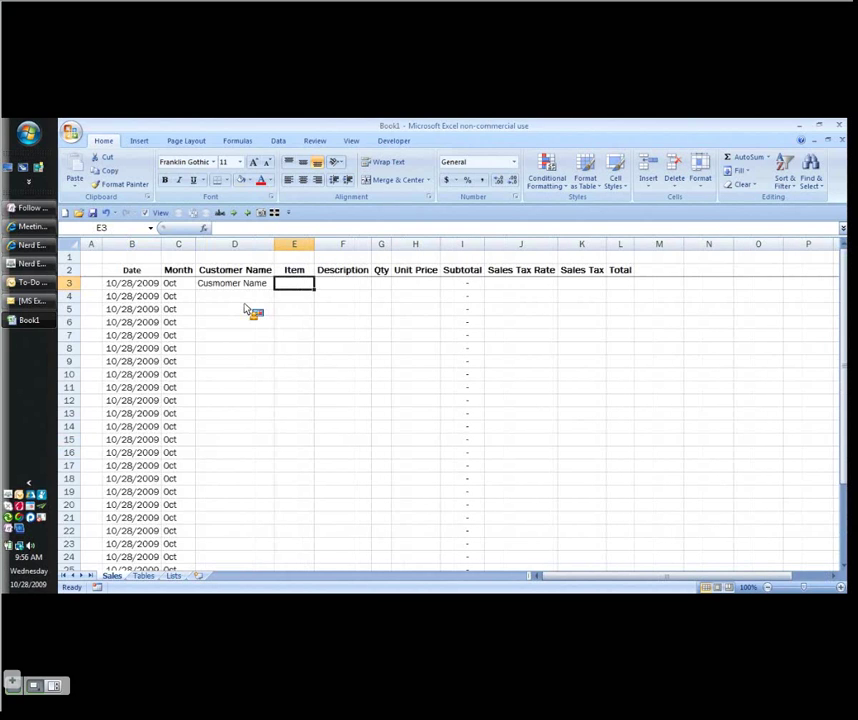
key(Left)
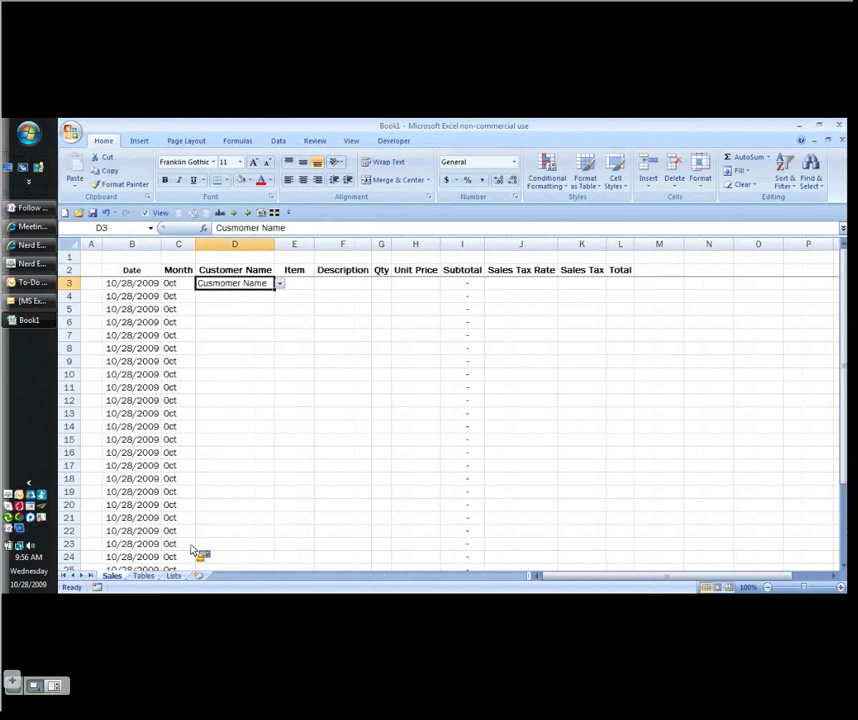
key(Right)
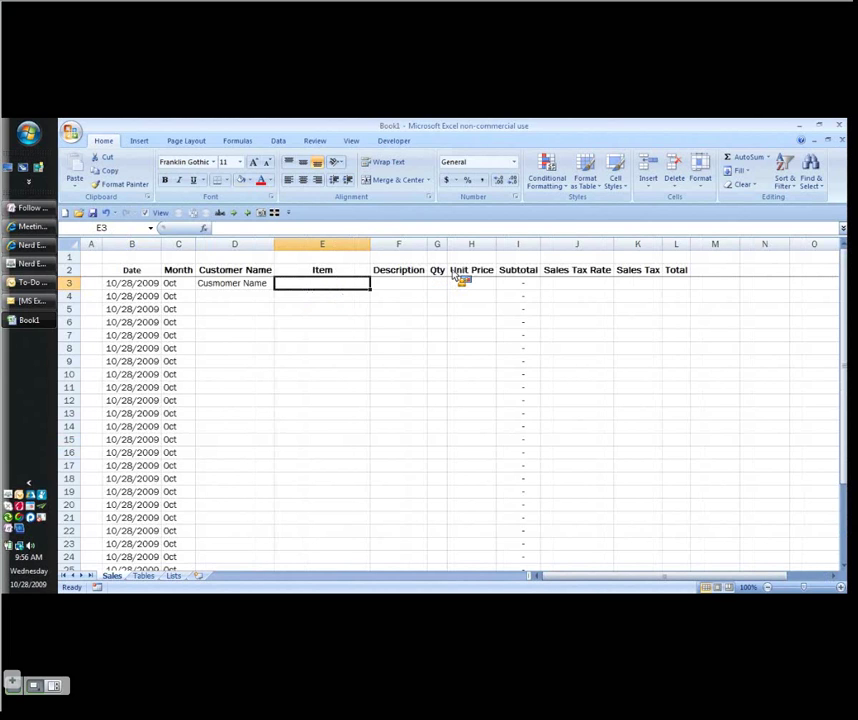
Enter 9.75% in J3 with two decimals and widen the Sales Tax column
click(645, 283)
text(8.)
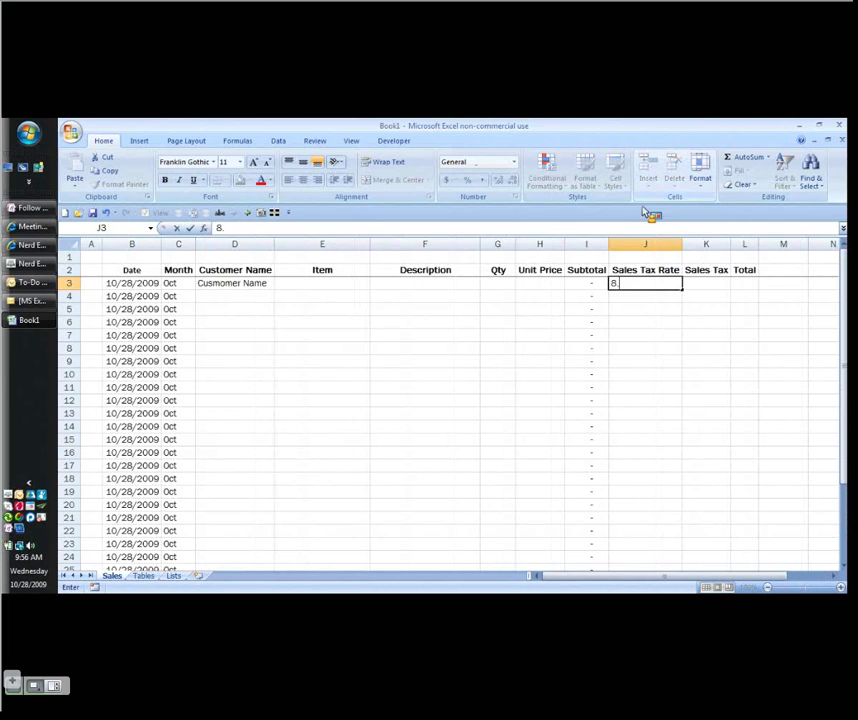
key(BackSpace)
key(BackSpace)
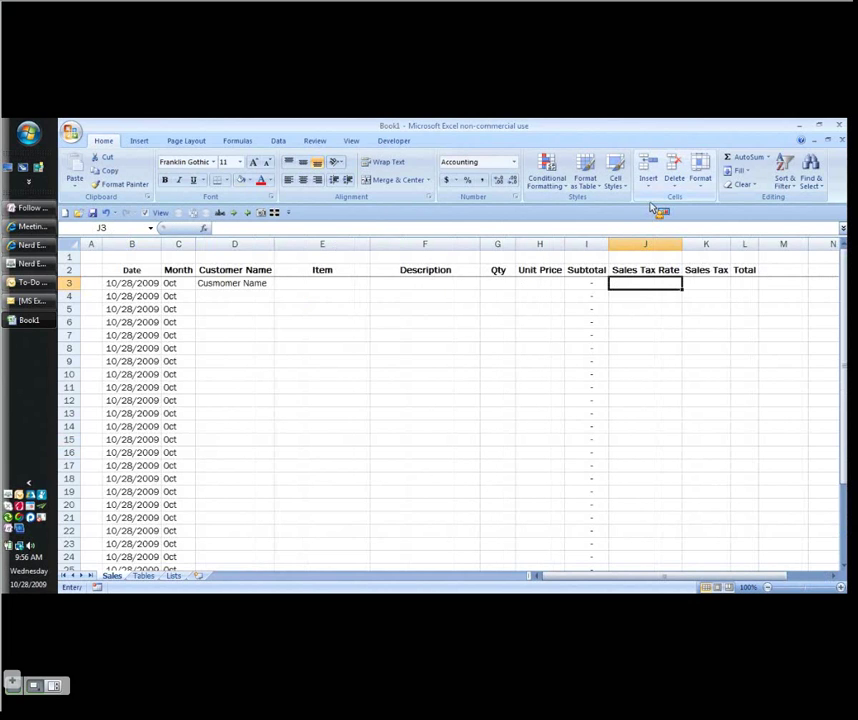
text(9.75)
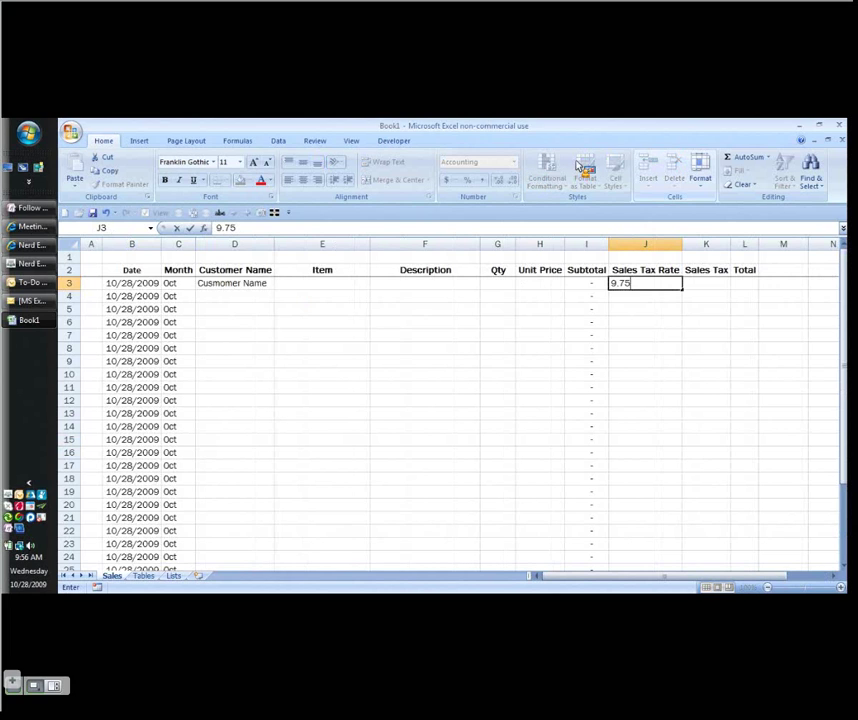
text(%)
key(ctrl+Return)
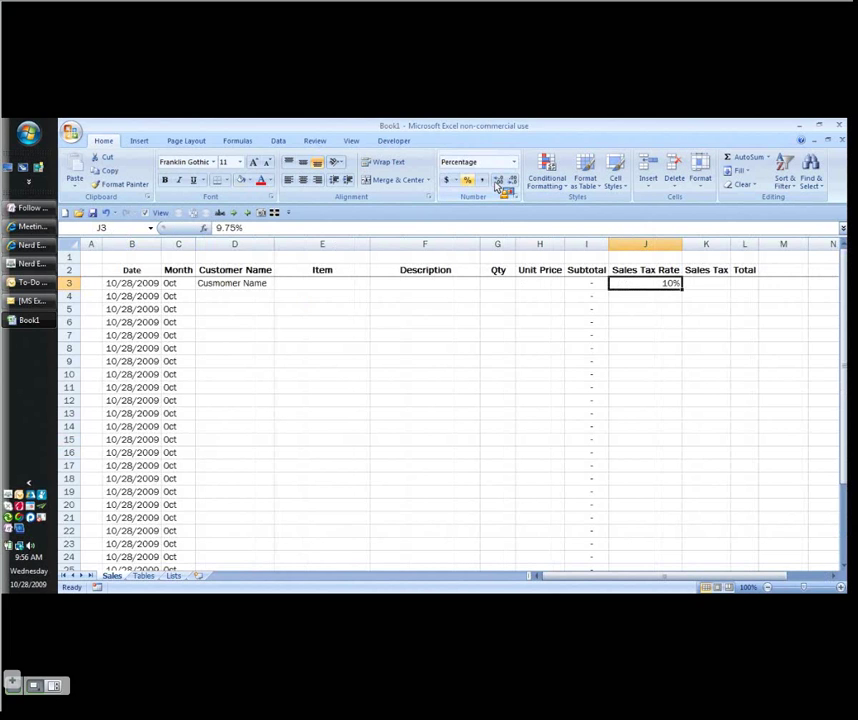
click(497, 182)
click(497, 182)
drag(728, 244, 744, 273)
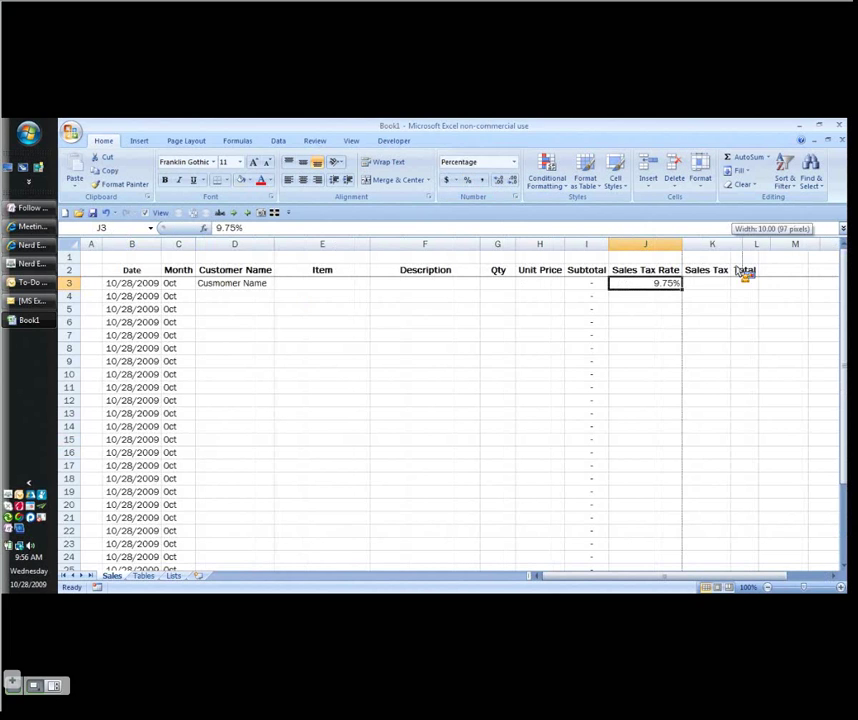
key(Tab)
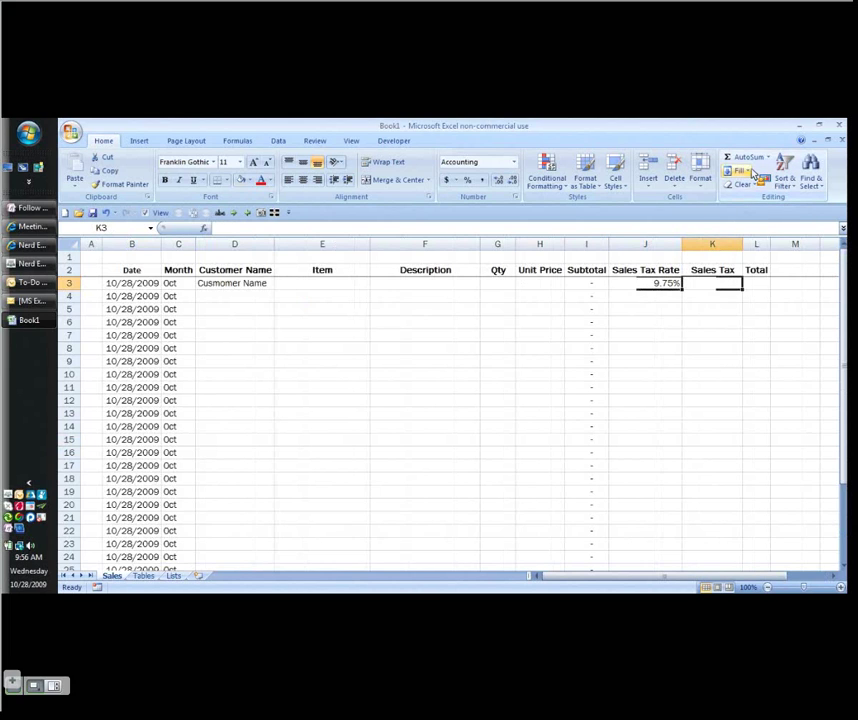
Draft a K3 formula of subtotal times rate with parentheses and an addition, later redone
text(=)
key(Left)
key(Left)
text(*)
key(Left)
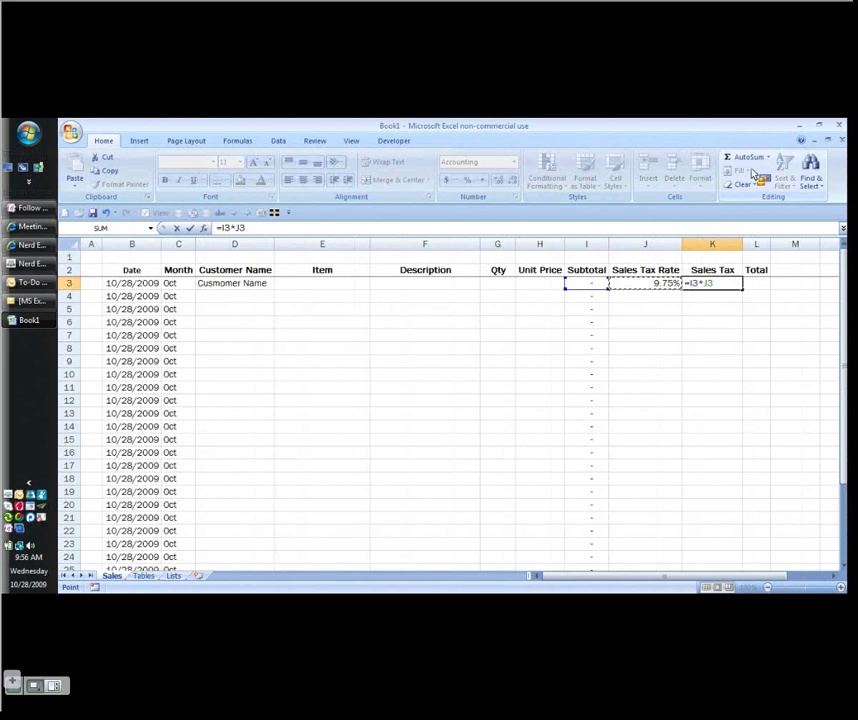
key(F2)
key(Home)
key(Right)
text(()
key(End)
text()+)
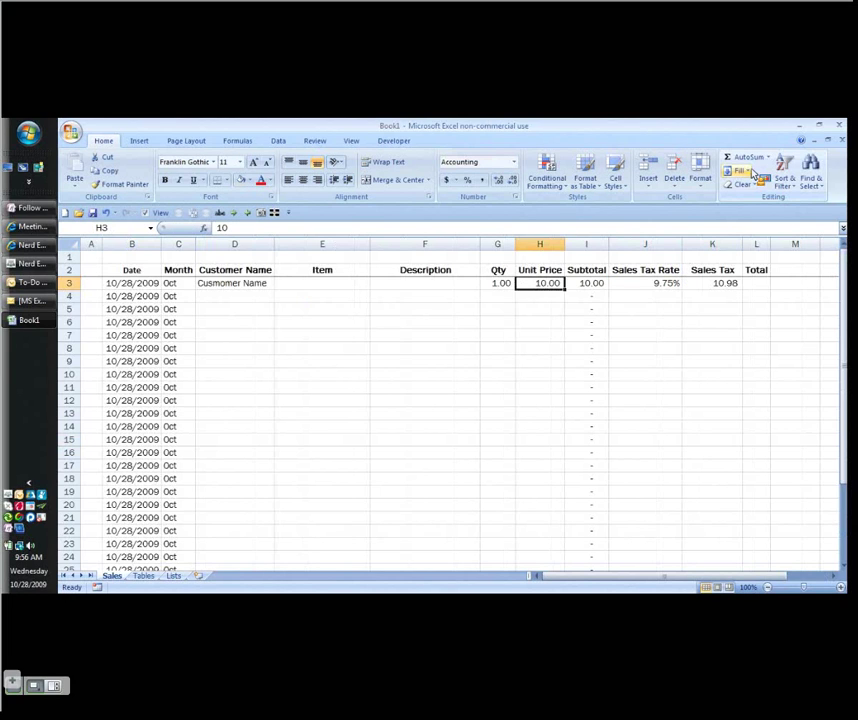
key(Right)
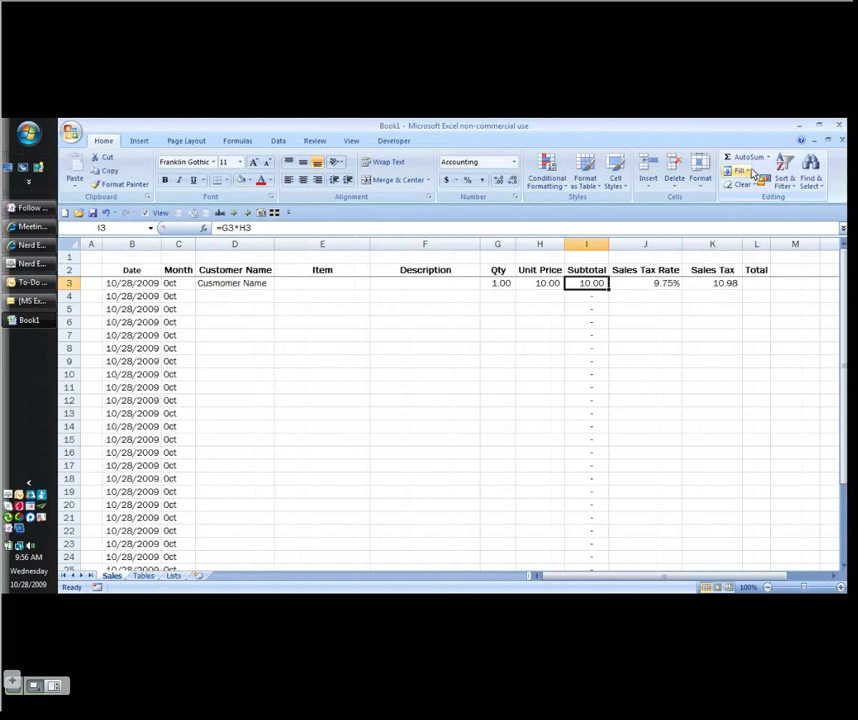
key(Right)
key(Right)
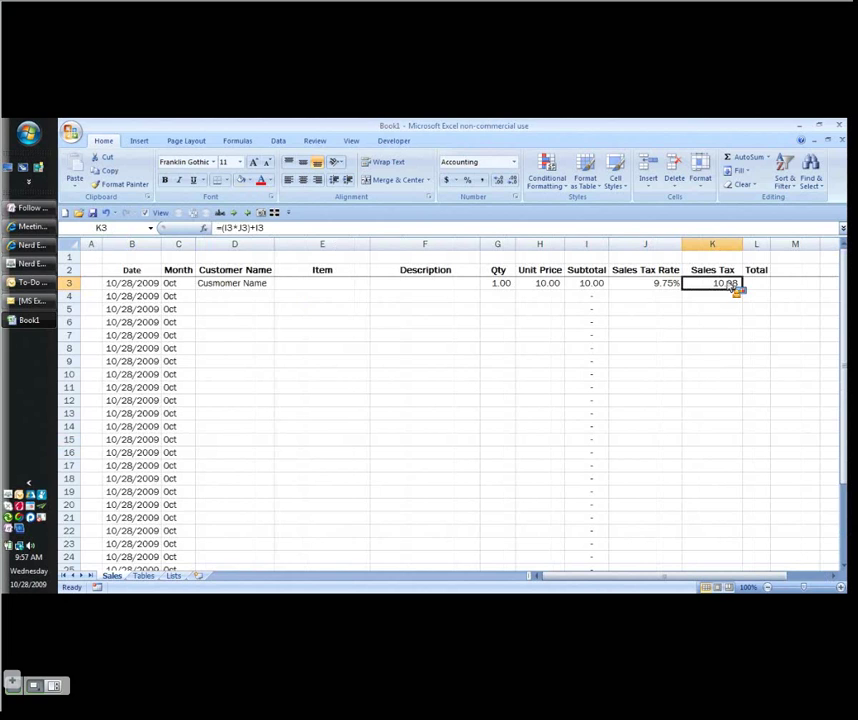
key(Left)
key(Right)
Enter =I3*J3 in K3 so the sales tax shows 0.98
text(=)
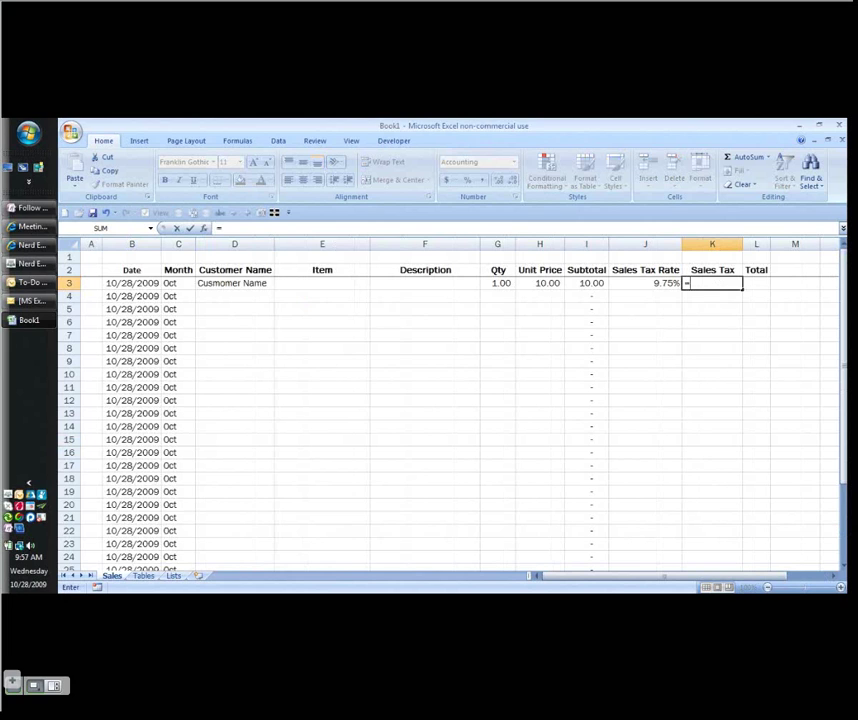
key(Left)
key(Left)
text(*)
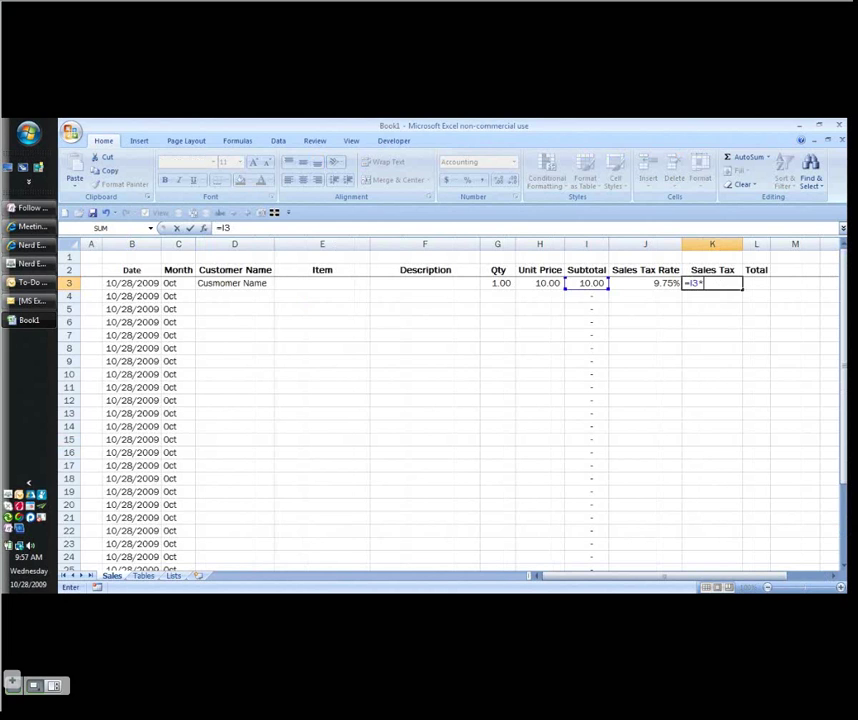
key(Left)
key(Tab)
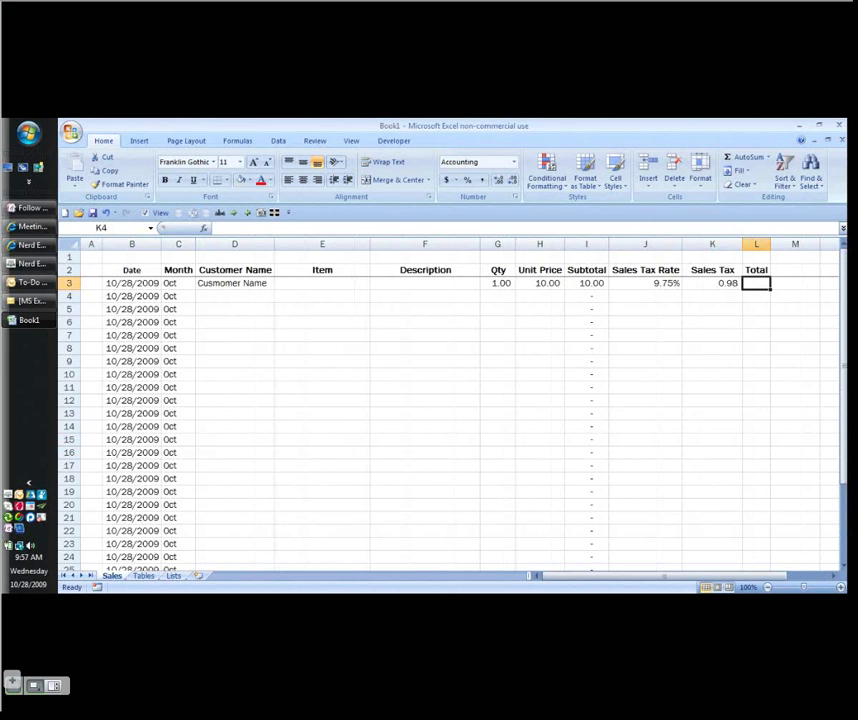
Enter =I3+K3 in L3 so the total shows 10.98
text(=)
key(Left)
key(Left)
key(Left)
text(+)
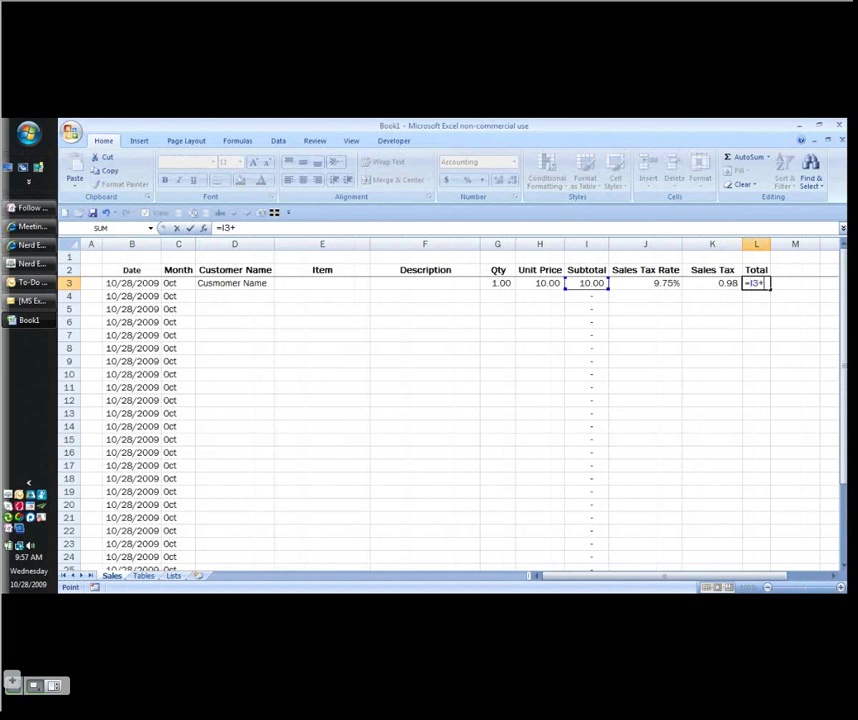
key(Left)
key(ctrl+Return)
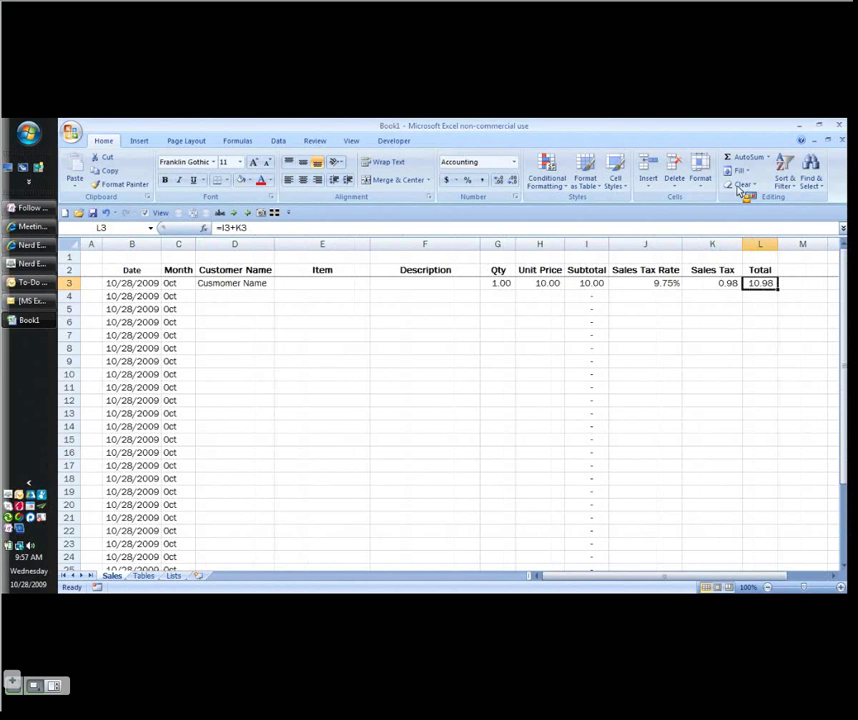
Move down to D4, the next sale's customer cell
key(Return)
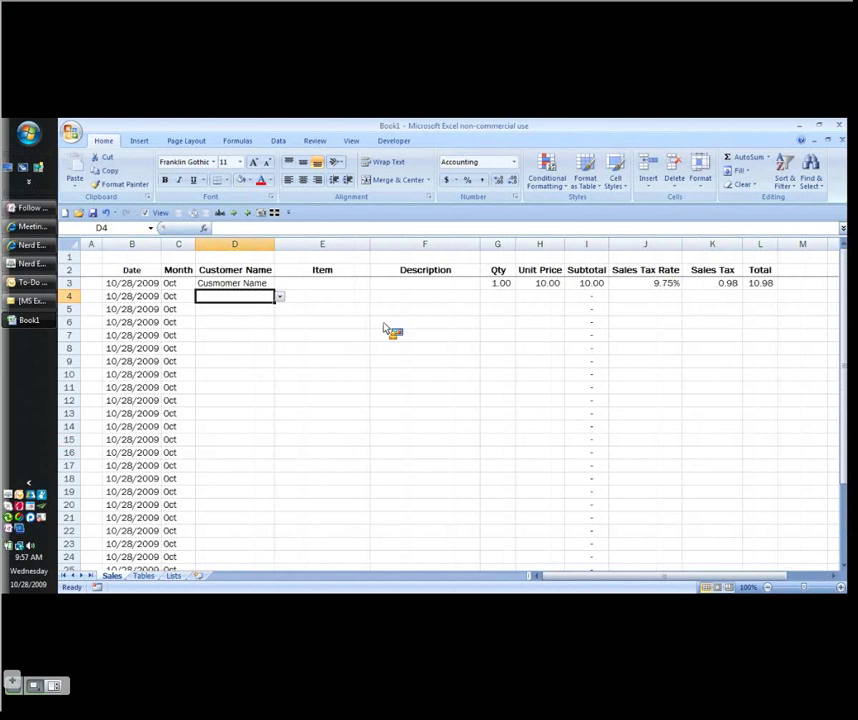